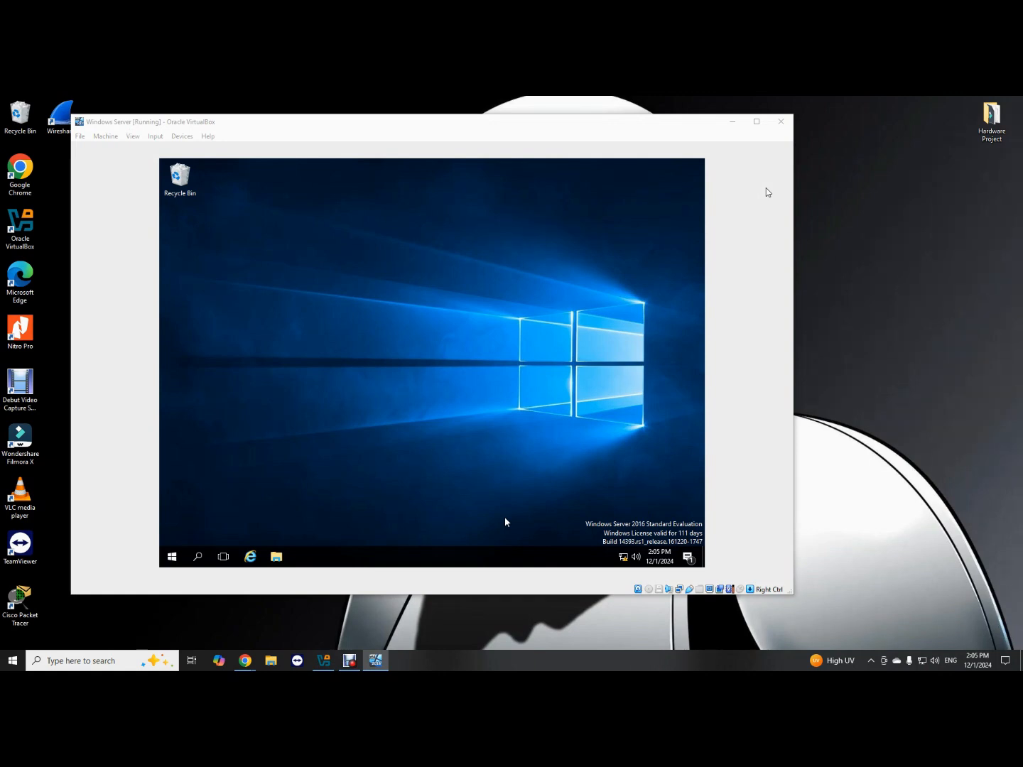
Launch Server Manager from the VM's Start menu and show its Tools list.
{"action": "left_click", "coordinate": [732, 123]}
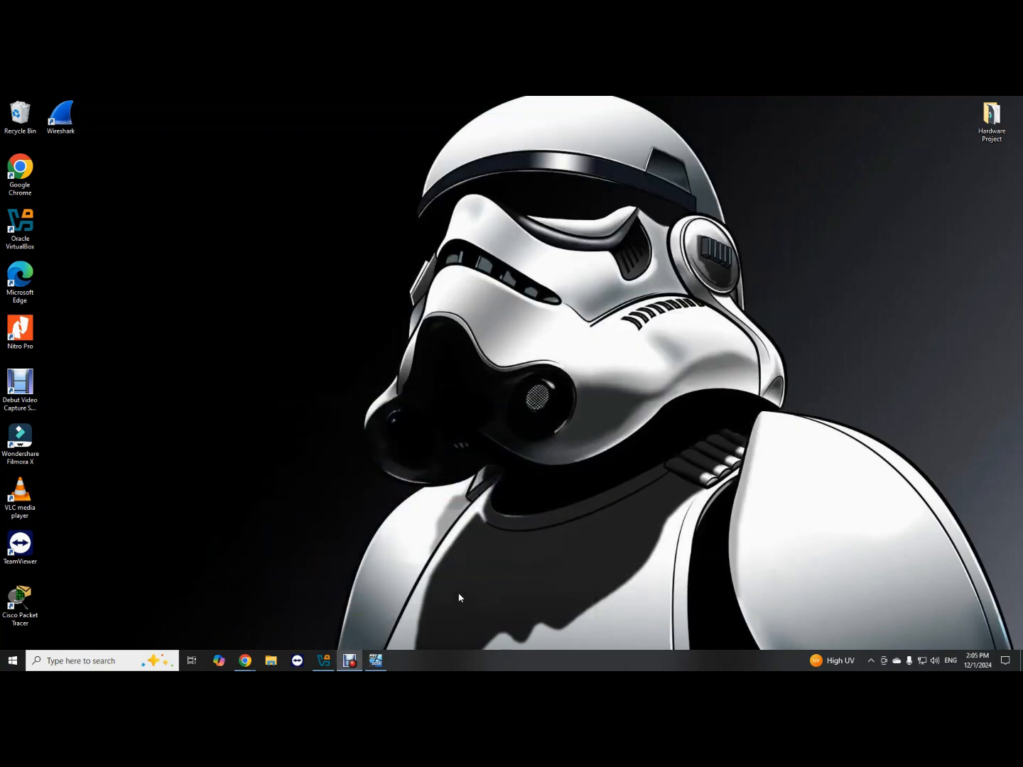
{"action": "left_click", "coordinate": [370, 665]}
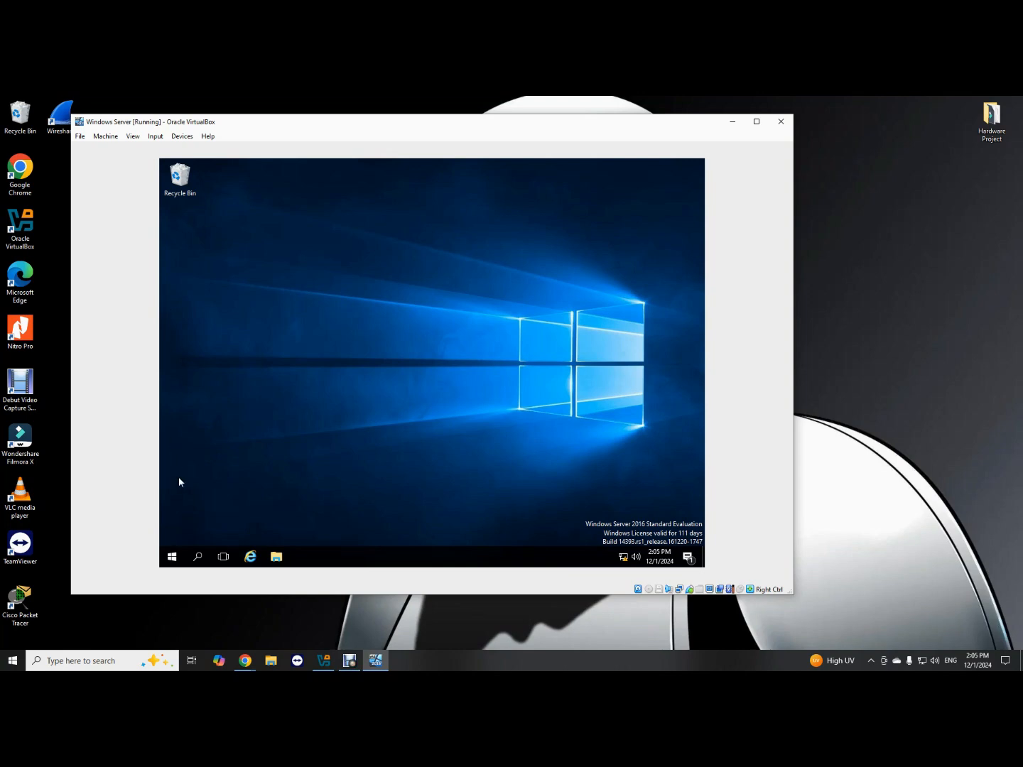
{"action": "left_click", "coordinate": [173, 557]}
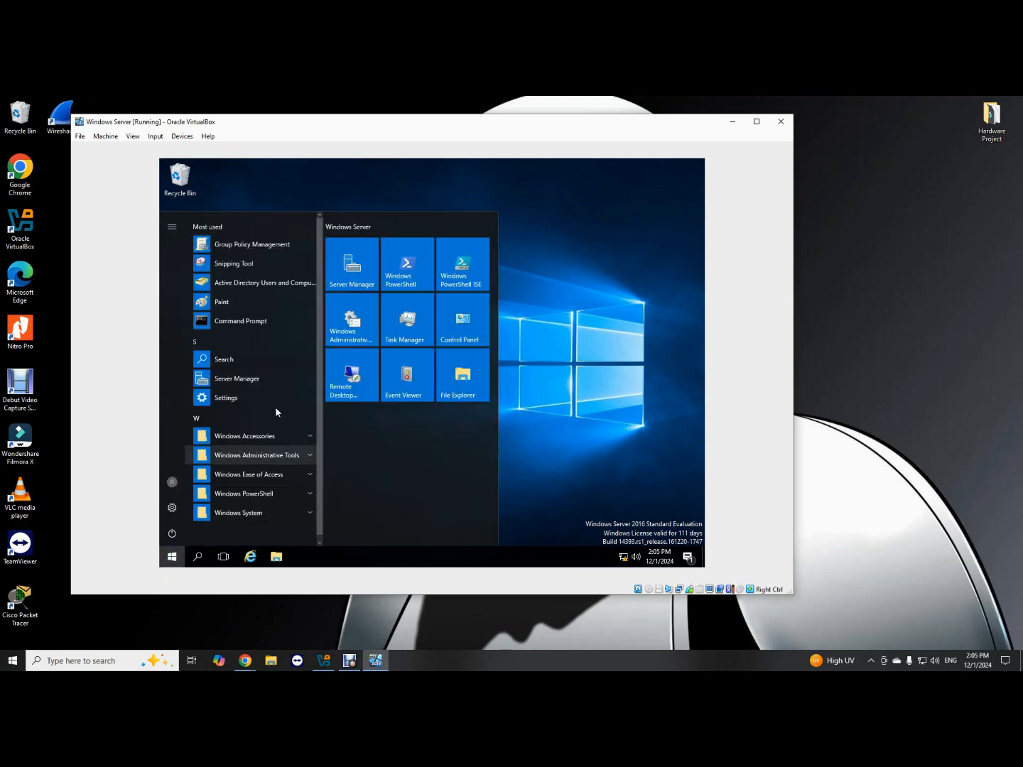
{"action": "left_click", "coordinate": [541, 297]}
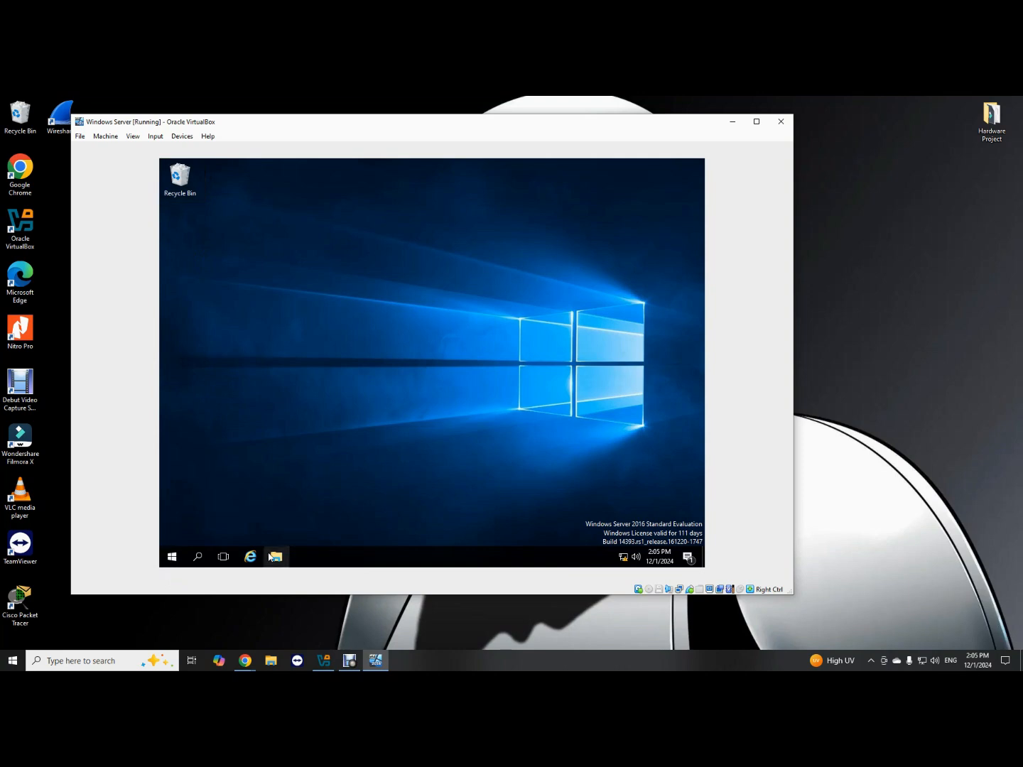
{"action": "left_click", "coordinate": [175, 558]}
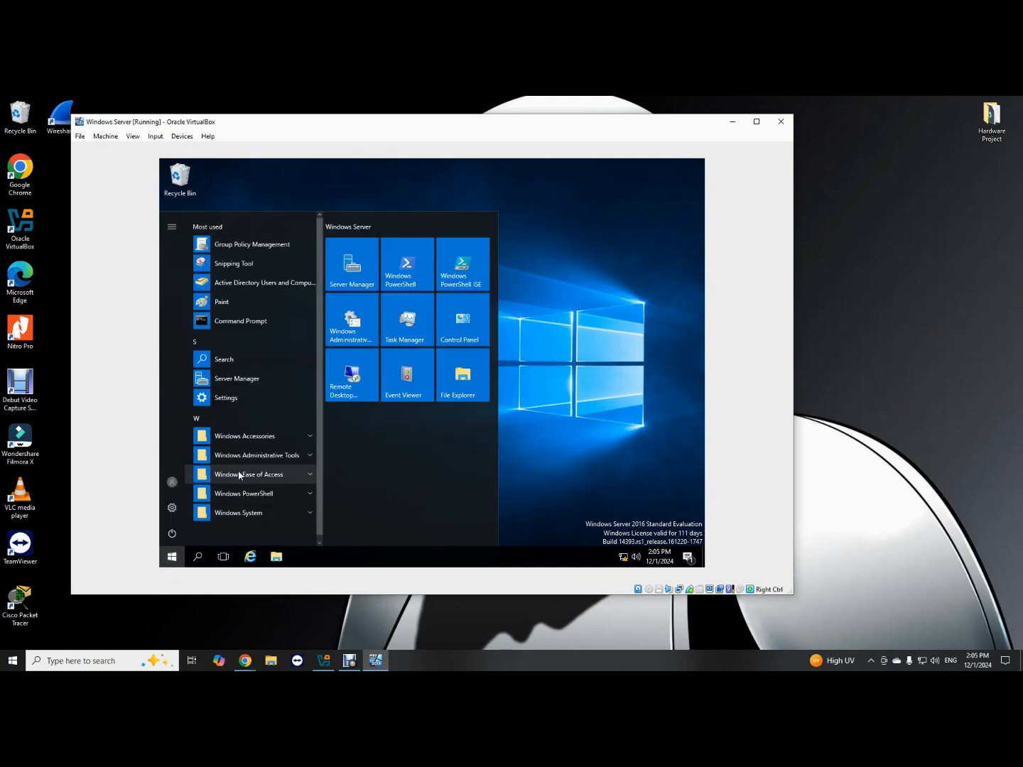
{"action": "scroll", "coordinate": [263, 385], "scroll_direction": "down", "scroll_amount": 1}
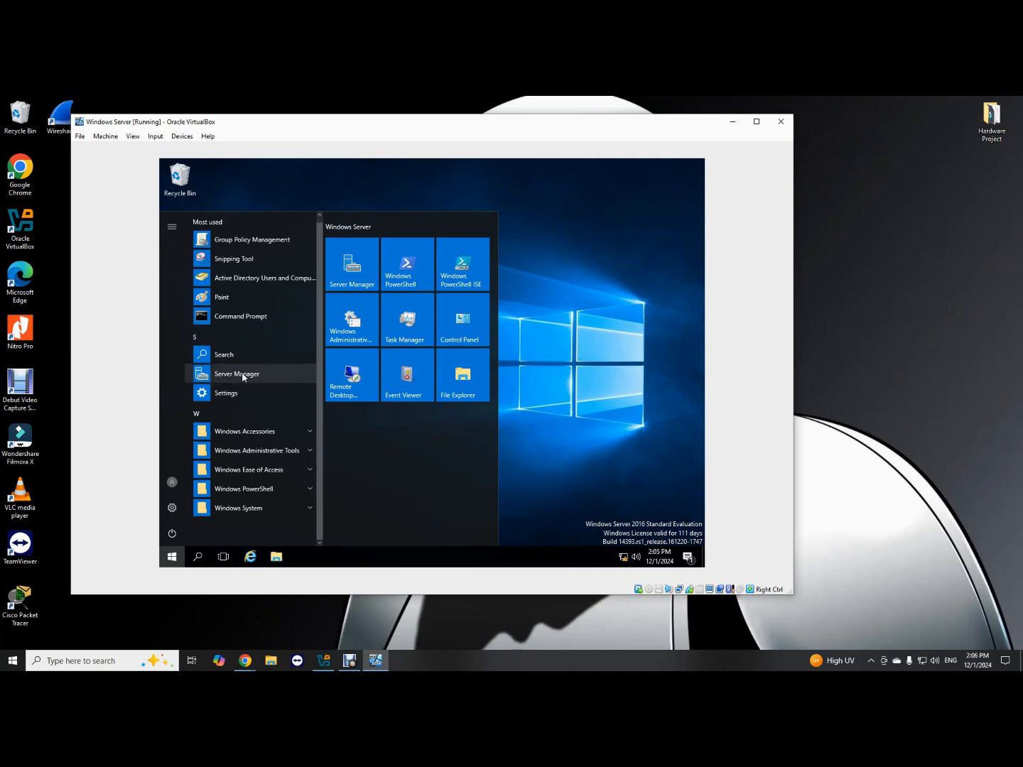
{"action": "left_click", "coordinate": [242, 373]}
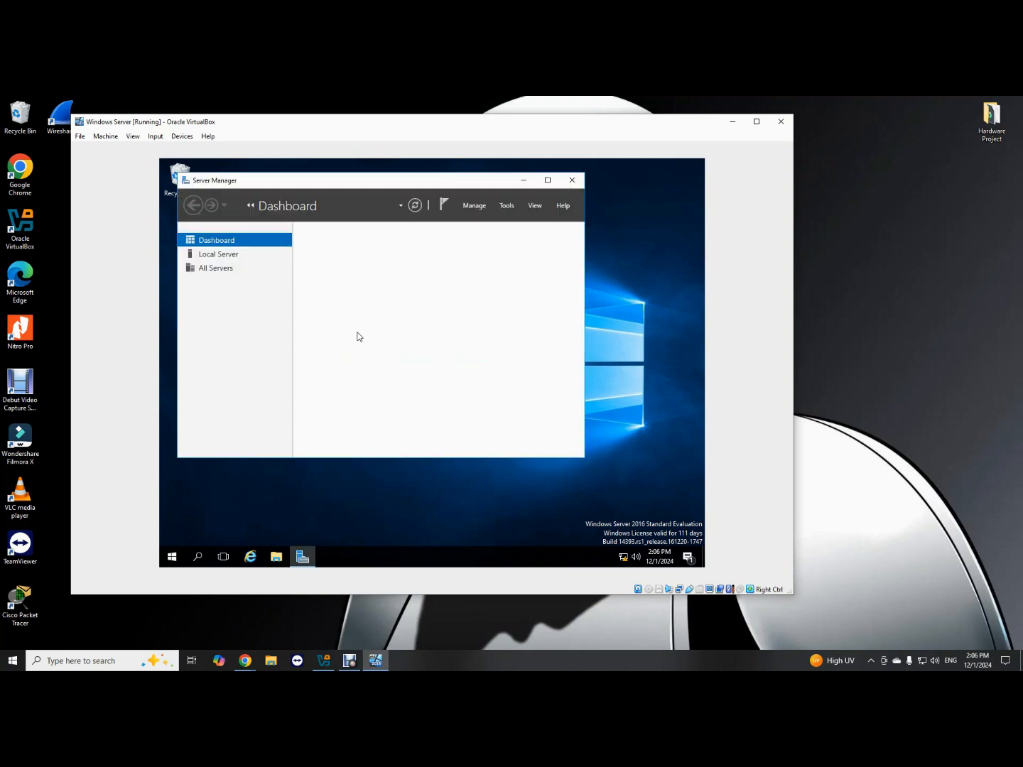
{"action": "left_click", "coordinate": [509, 207]}
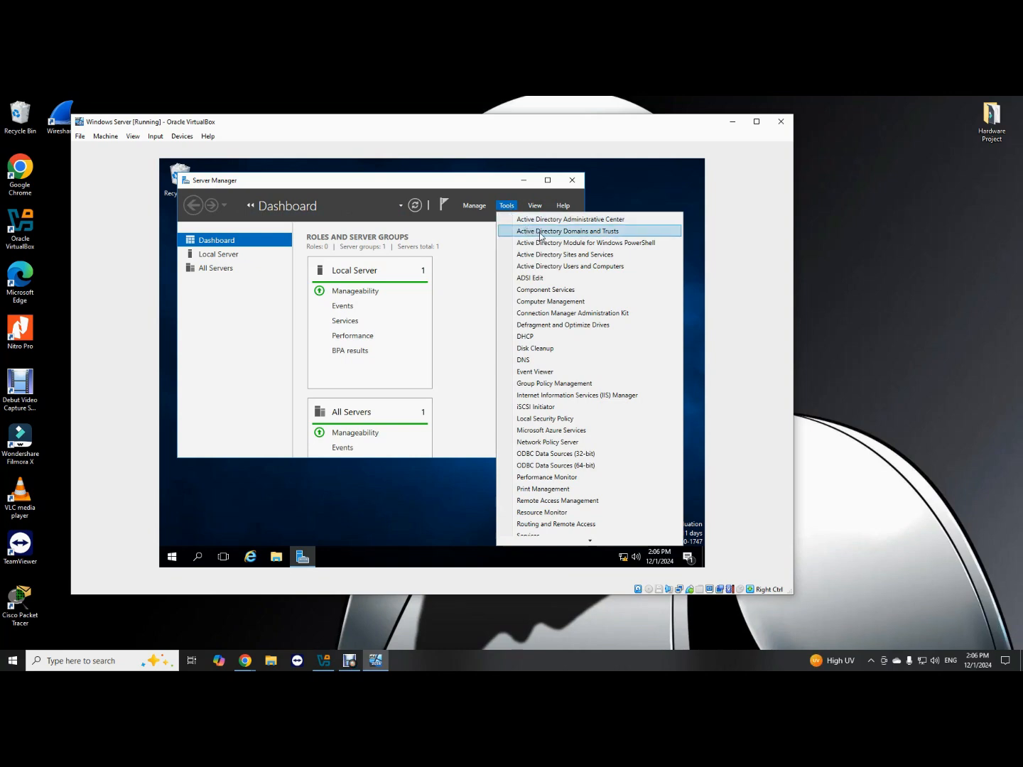
Launch Active Directory Users and Computers and expand the chopshoptesting.com domain.
{"action": "left_click", "coordinate": [556, 267]}
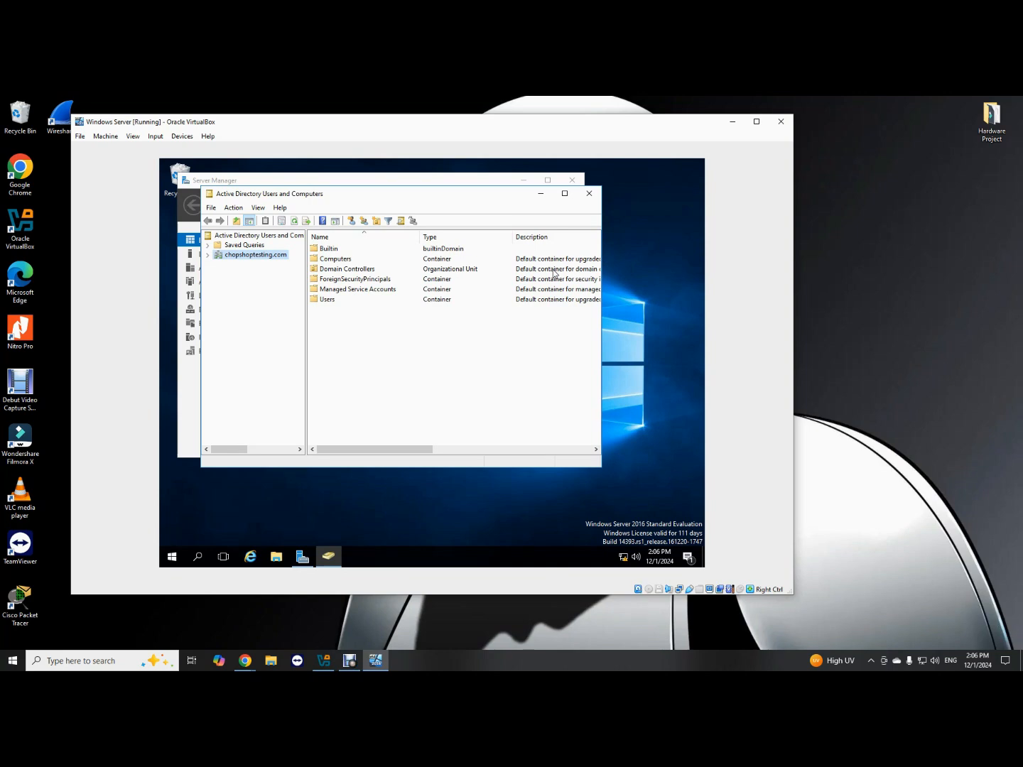
{"action": "left_click", "coordinate": [208, 256]}
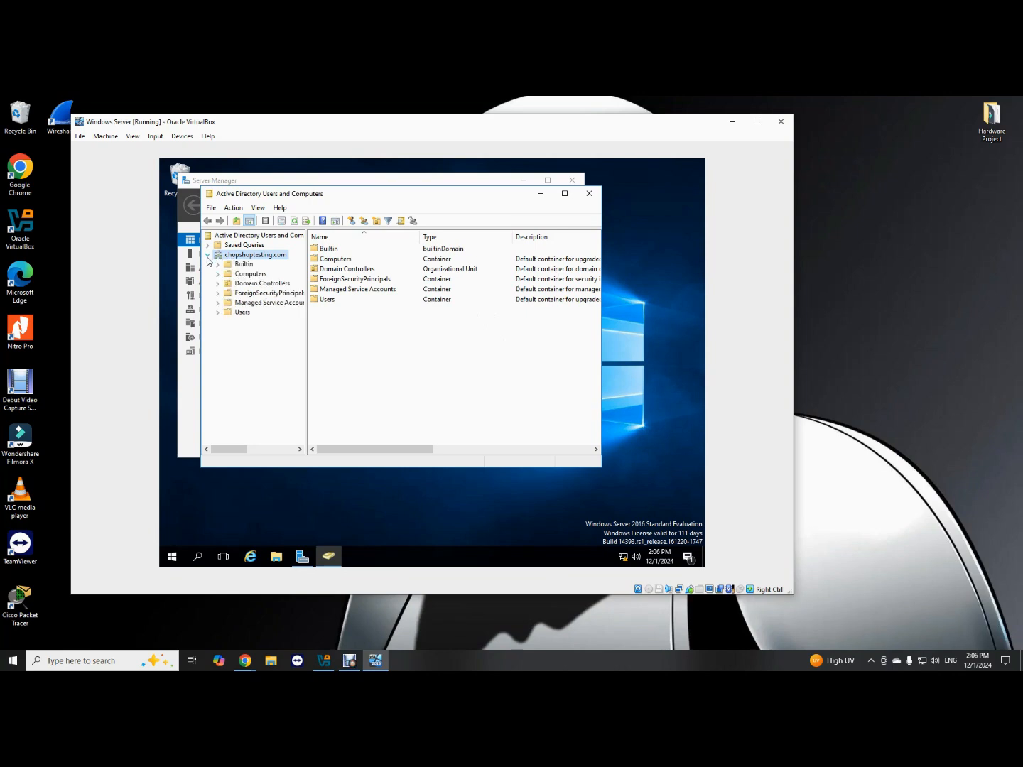
{"action": "left_click", "coordinate": [242, 313]}
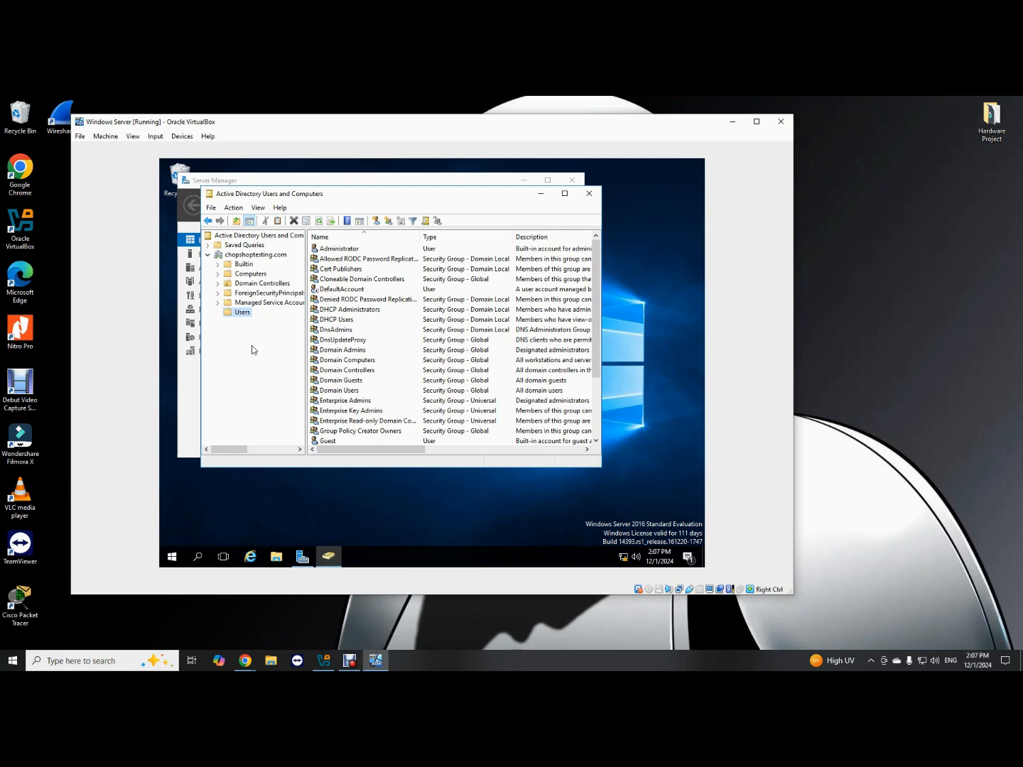
Bring up the New submenu for the chopshoptesting.com domain.
{"action": "right_click", "coordinate": [247, 256]}
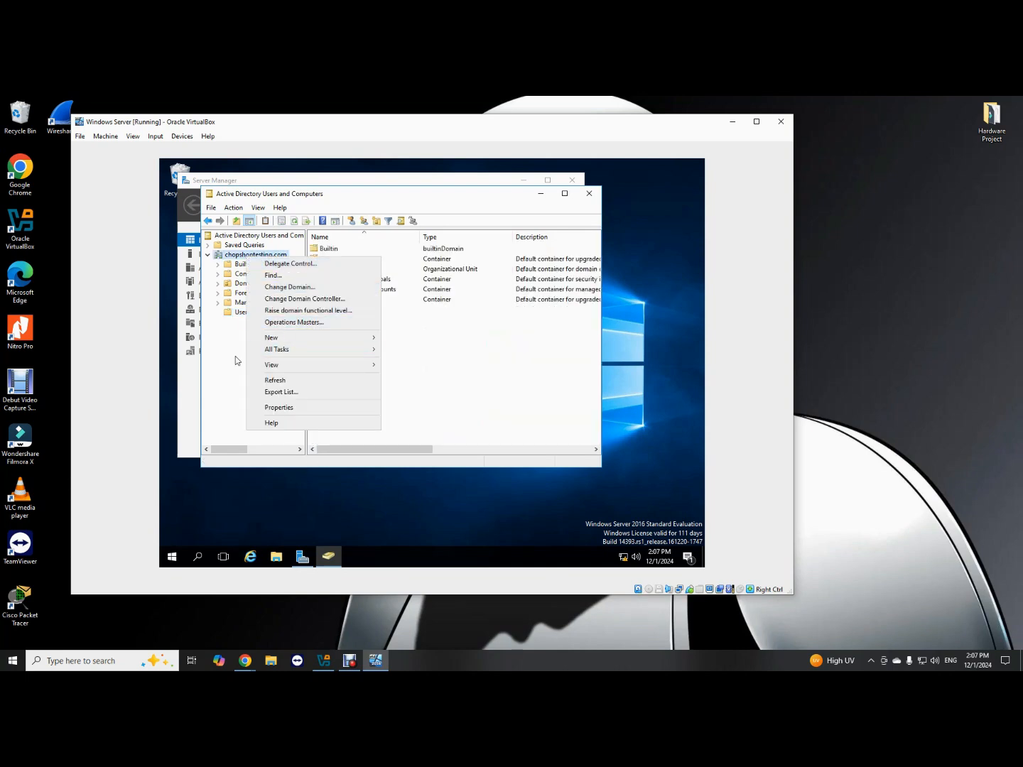
{"action": "left_click", "coordinate": [234, 285]}
{"action": "right_click", "coordinate": [242, 255]}
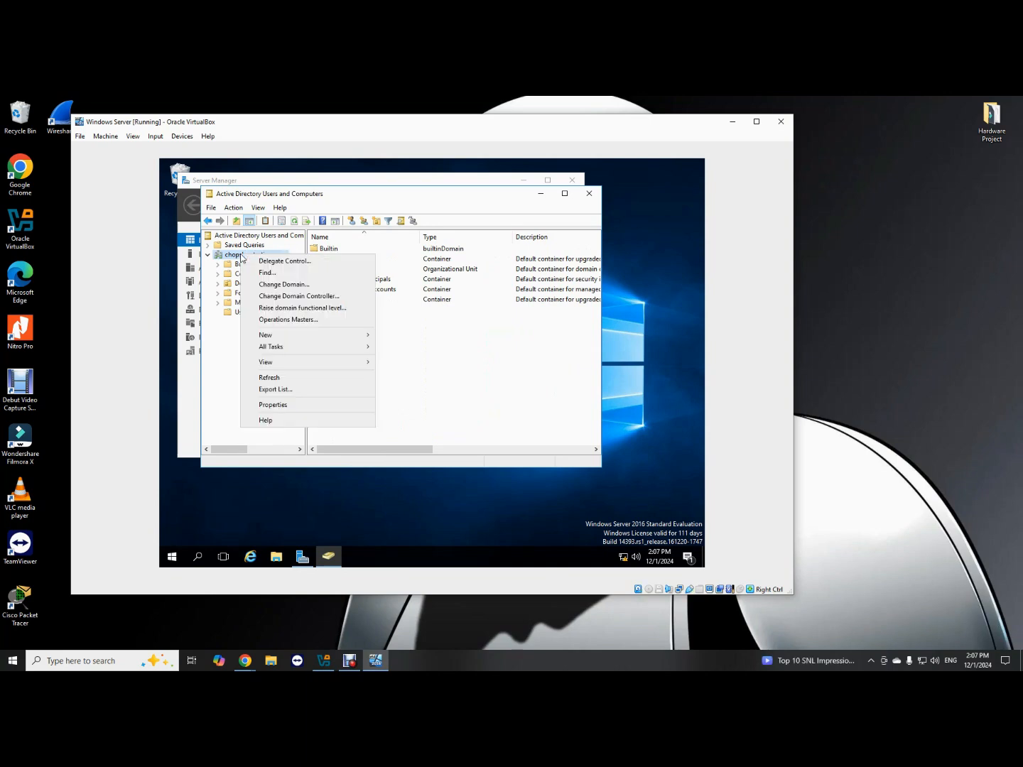
{"action": "mouse_move", "coordinate": [291, 339]}
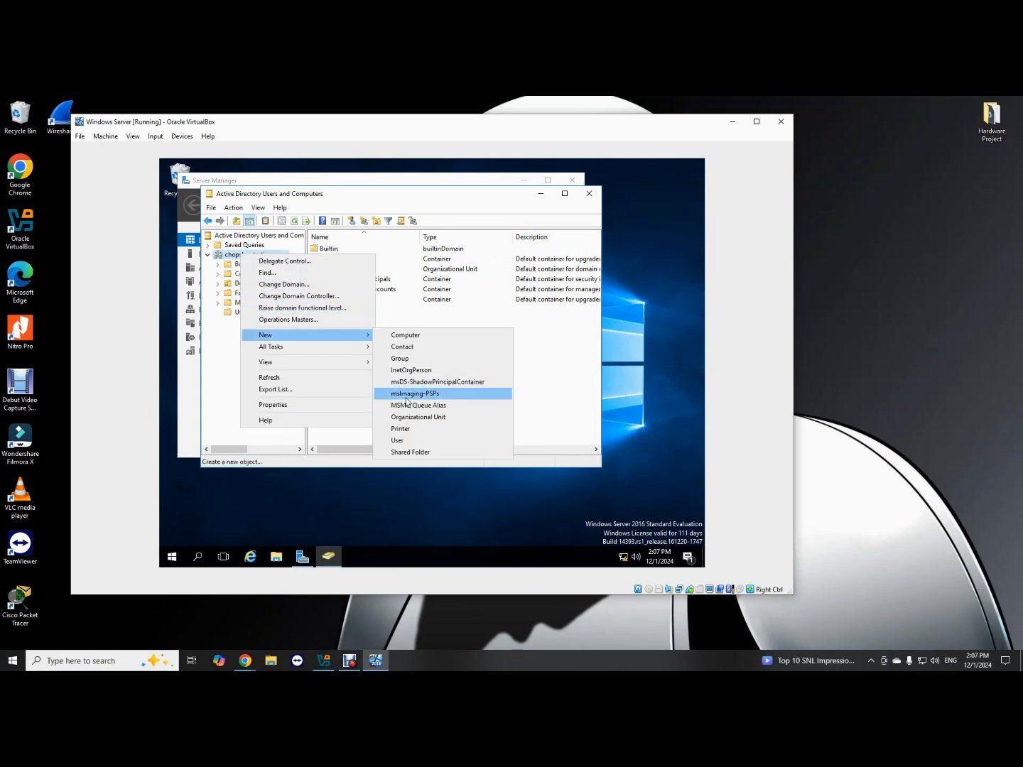
Add an organizational unit named 'Front-End User' at the root of chopshoptesting.com.
{"action": "left_click", "coordinate": [410, 419]}
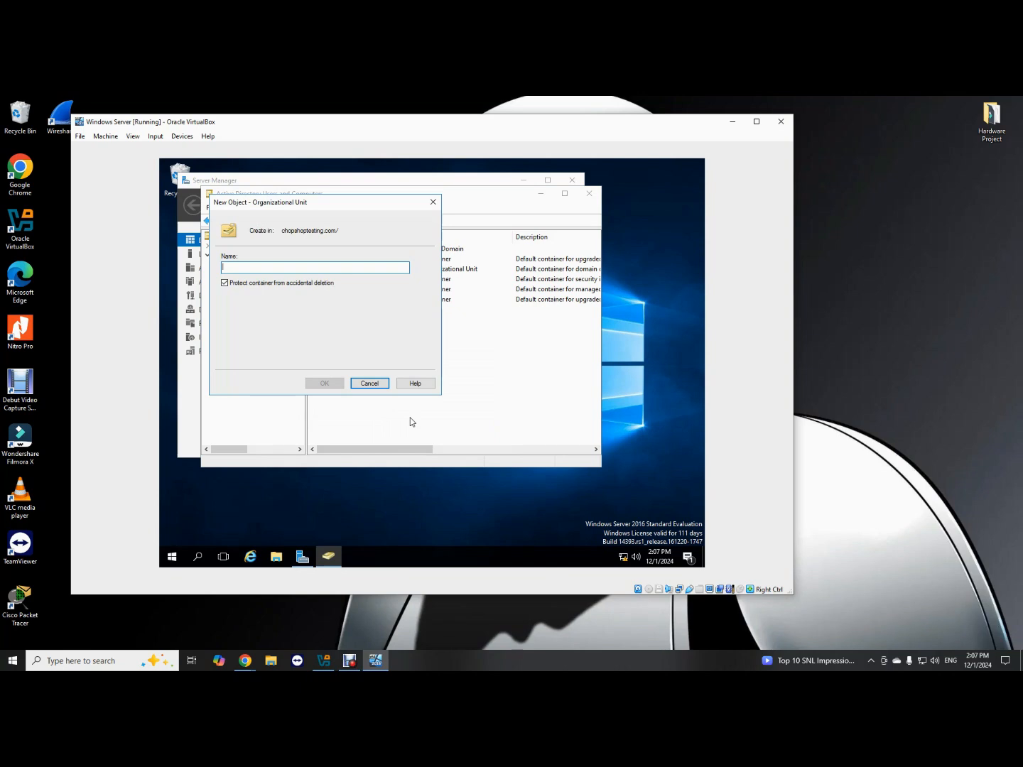
{"action": "type", "text": "Front-"}
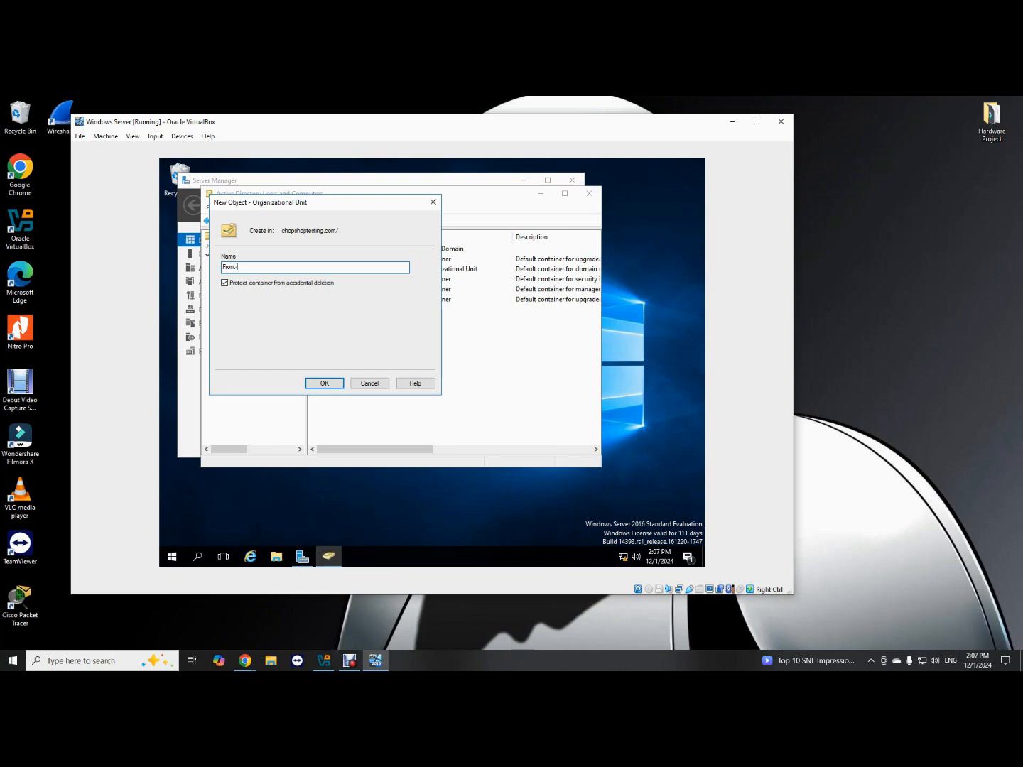
{"action": "type", "text": "End USer"}
{"action": "key", "text": "BackSpace"}
{"action": "key", "text": "BackSpace"}
{"action": "type", "text": "ser"}
{"action": "left_click", "coordinate": [324, 383]}
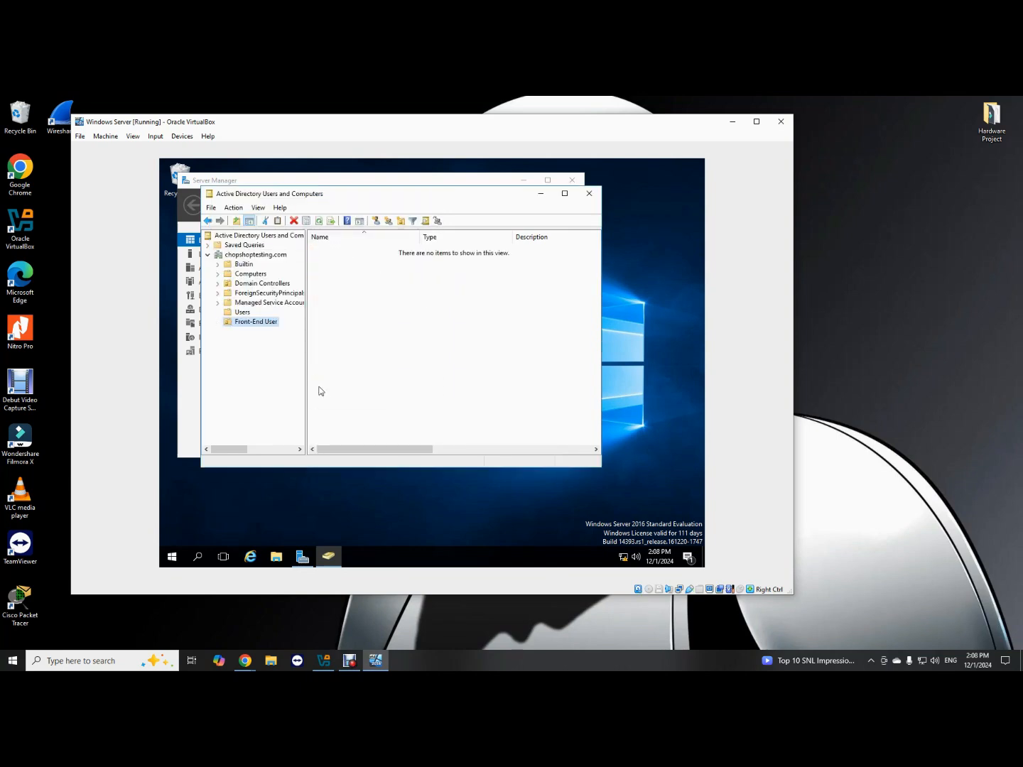
Create a nested organizational unit named 'Users' inside Front-End User.
{"action": "left_click", "coordinate": [250, 326]}
{"action": "right_click", "coordinate": [249, 323]}
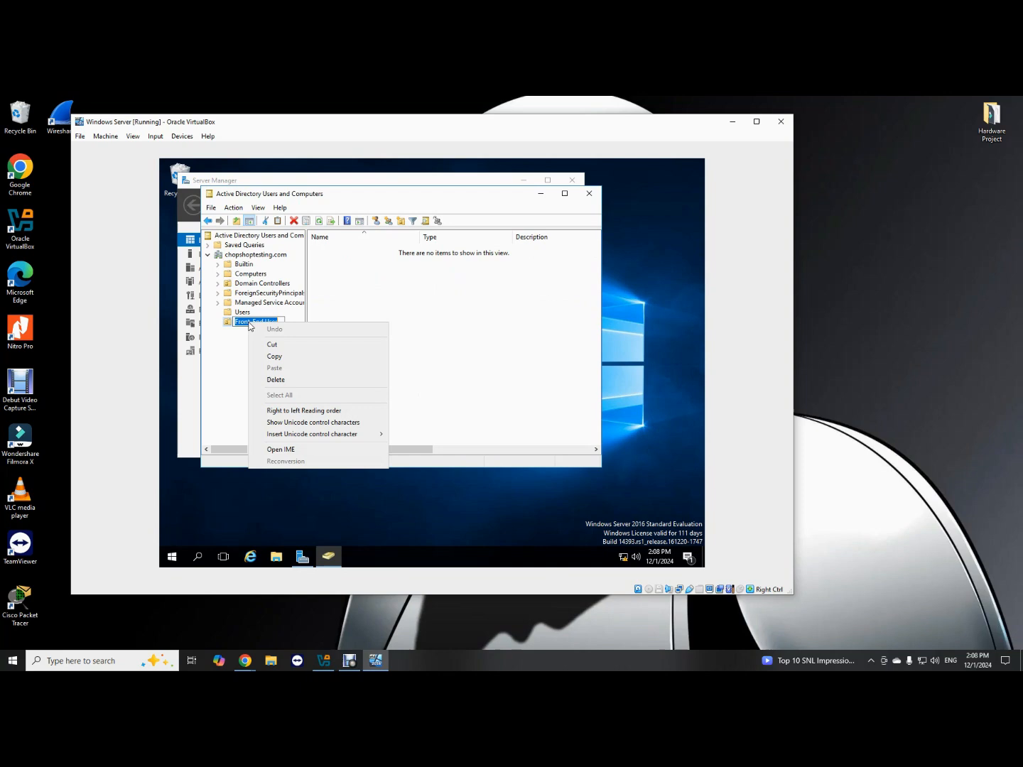
{"action": "left_click", "coordinate": [218, 386]}
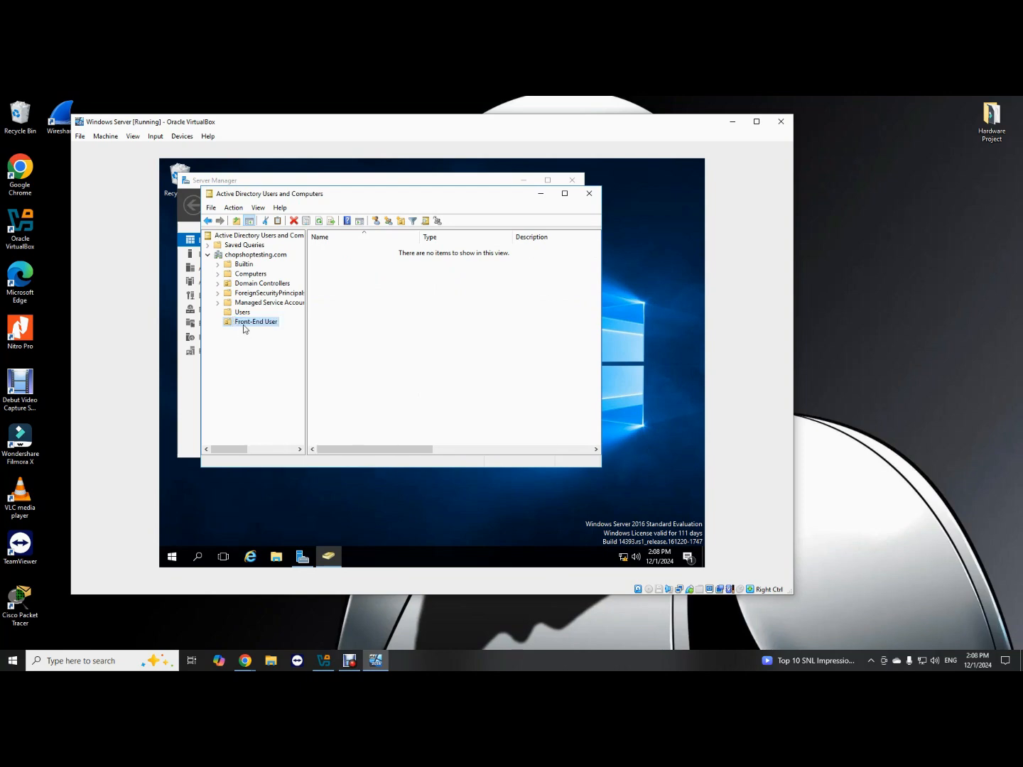
{"action": "right_click", "coordinate": [243, 324]}
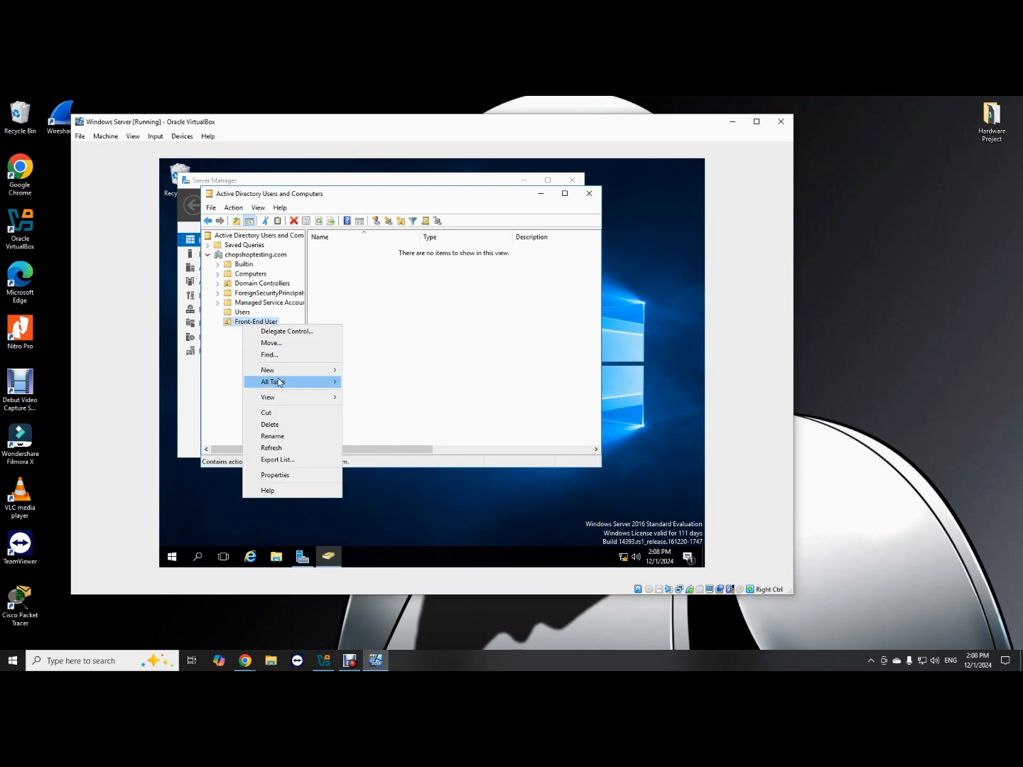
{"action": "mouse_move", "coordinate": [277, 377]}
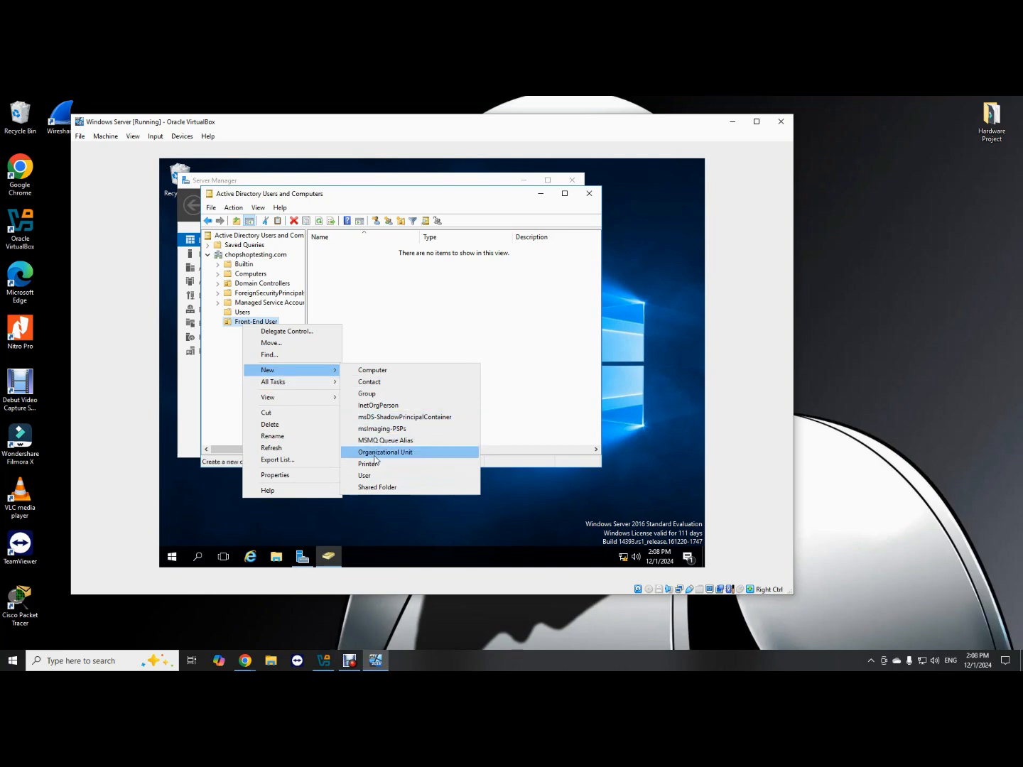
{"action": "left_click", "coordinate": [376, 455]}
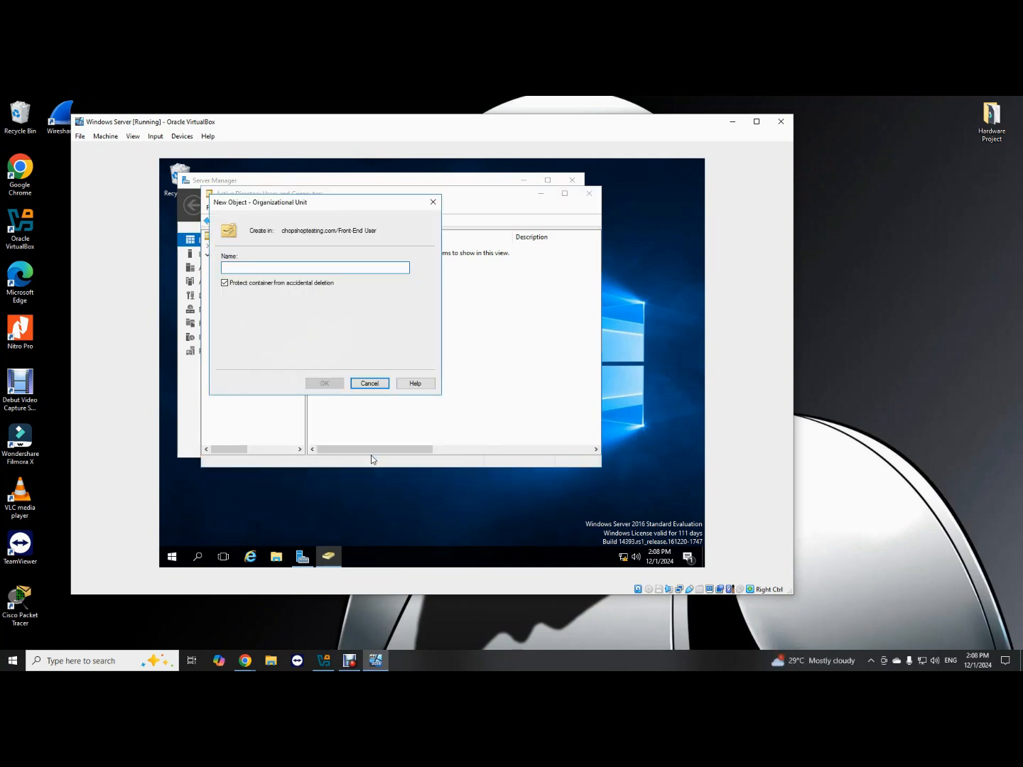
{"action": "type", "text": "Users"}
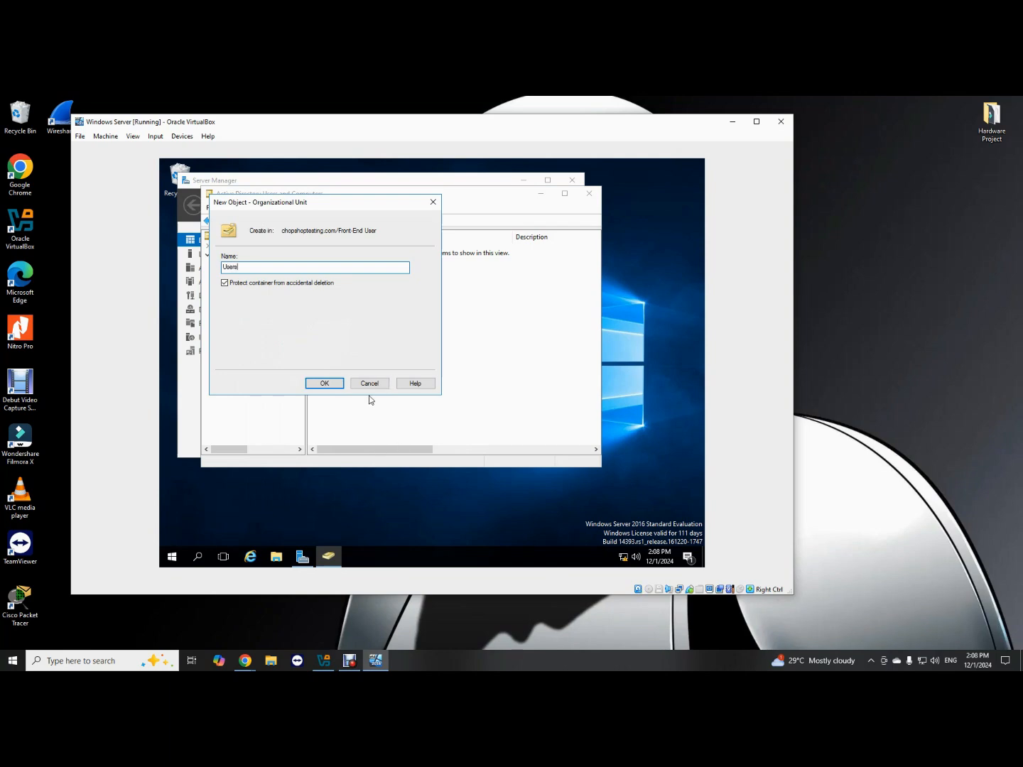
{"action": "left_click", "coordinate": [325, 385]}
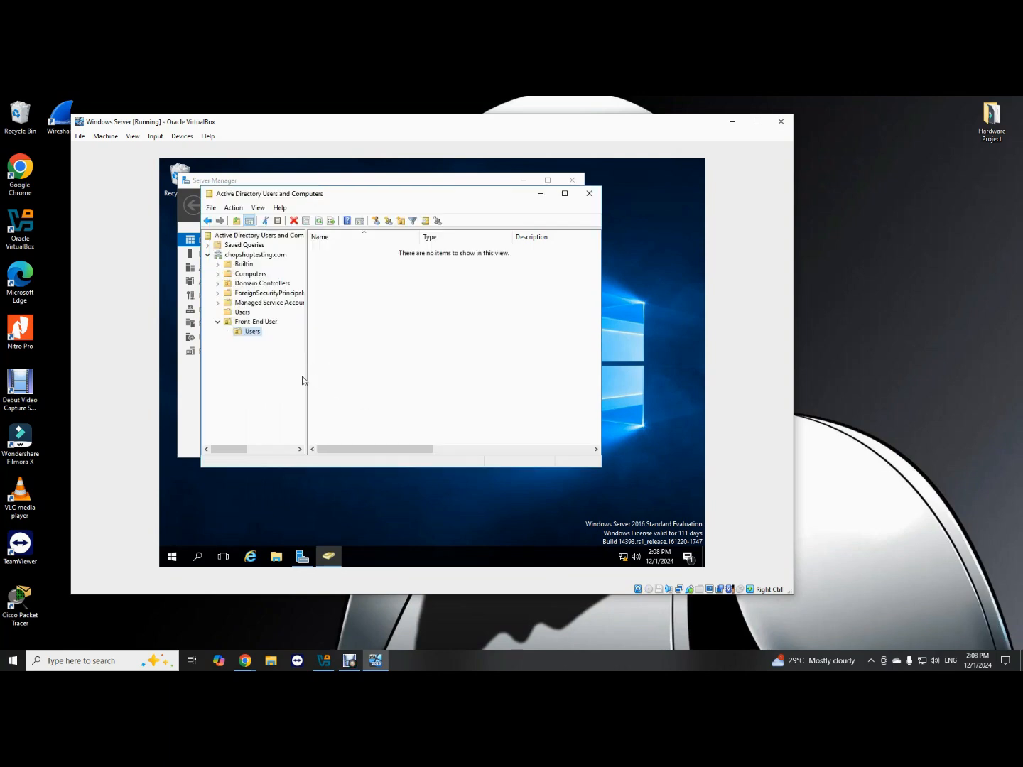
{"action": "left_click", "coordinate": [256, 322]}
Create a 'Computers' organizational unit inside Front-End User, next to Users.
{"action": "right_click", "coordinate": [259, 321]}
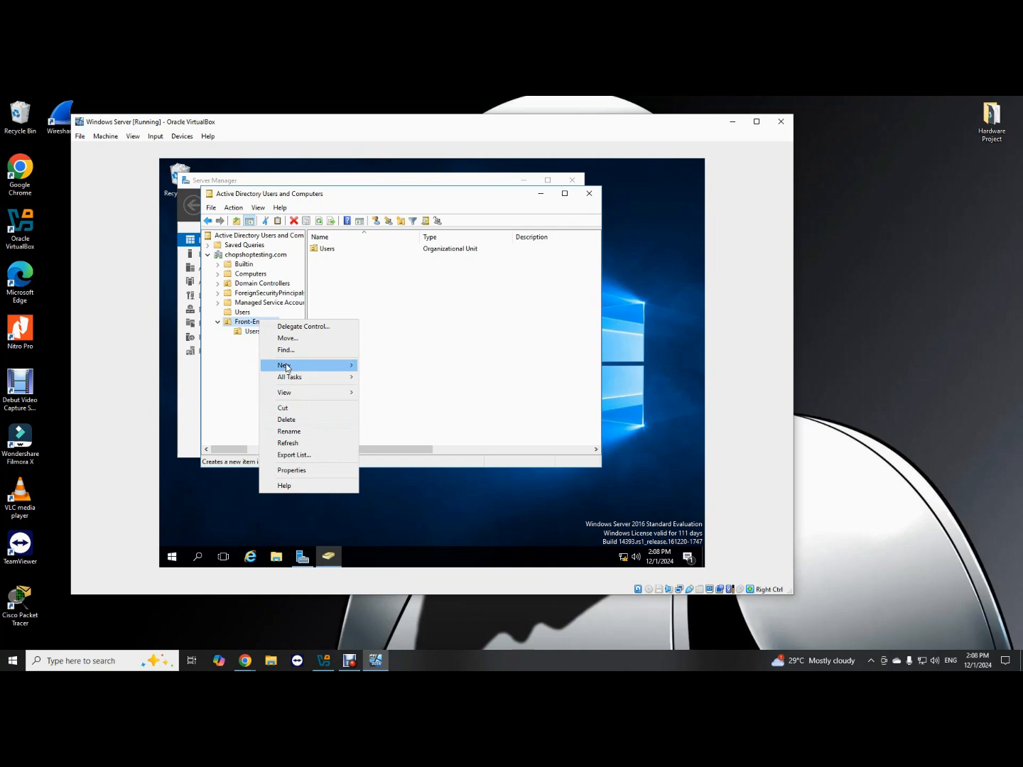
{"action": "mouse_move", "coordinate": [287, 366]}
{"action": "left_click", "coordinate": [410, 448]}
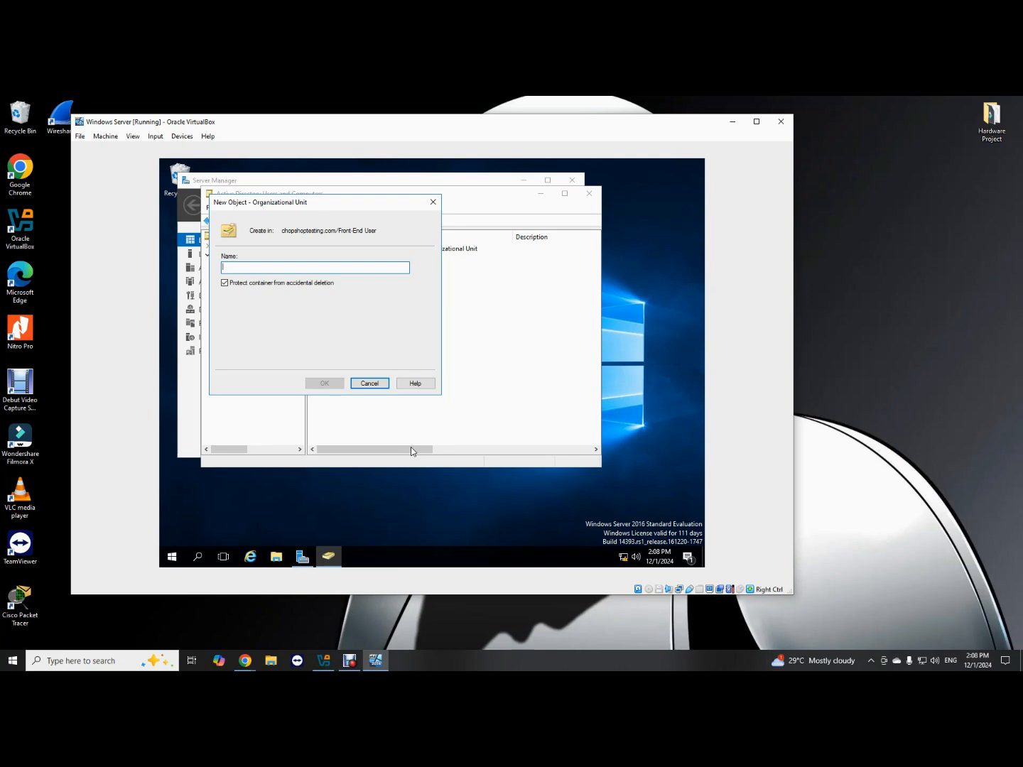
{"action": "type", "text": "Compl"}
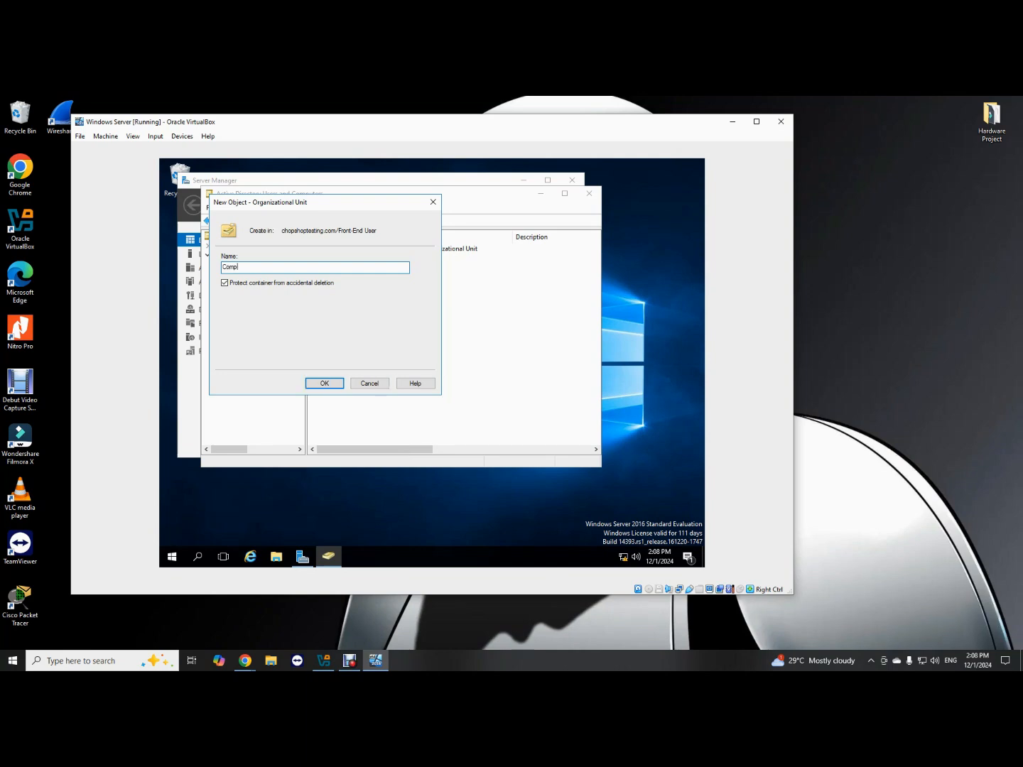
{"action": "type", "text": "uters"}
{"action": "left_click", "coordinate": [324, 383]}
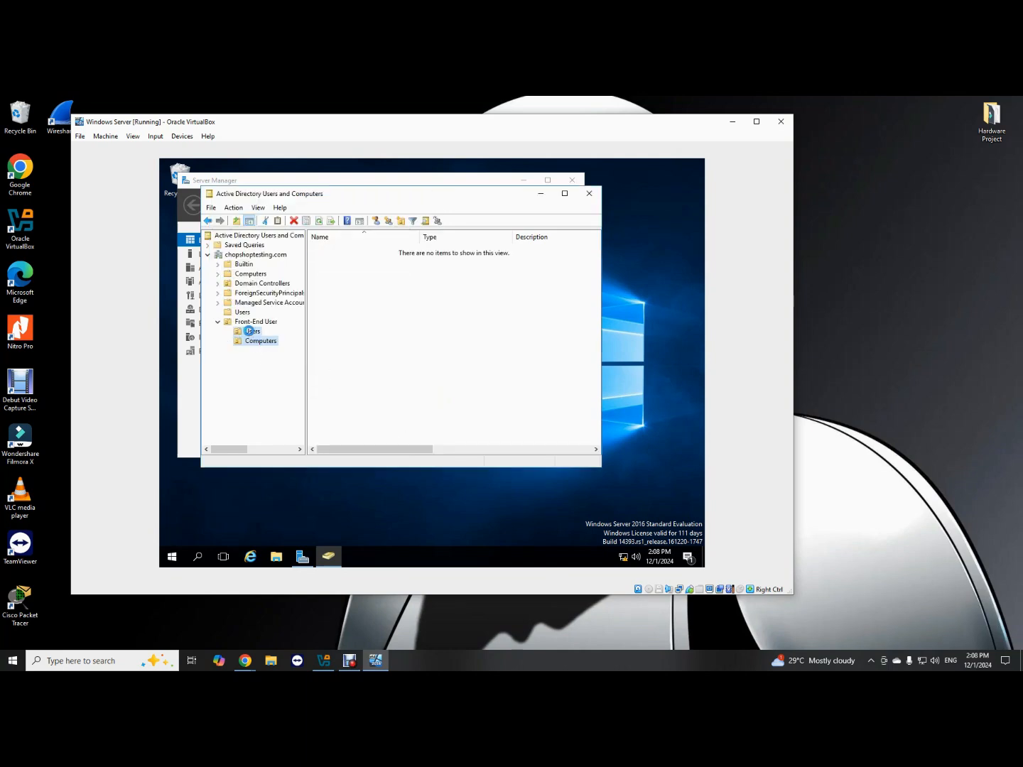
Show the New object-type submenu for the Users OU under Front-End User.
{"action": "left_click", "coordinate": [254, 333]}
{"action": "right_click", "coordinate": [255, 336]}
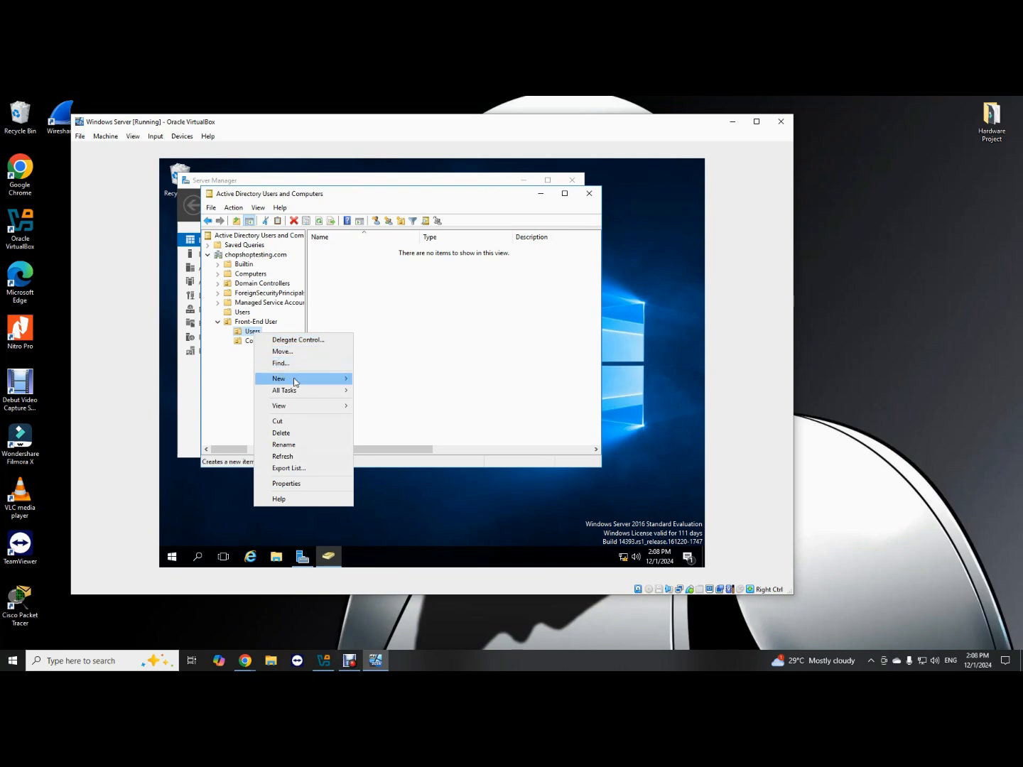
{"action": "mouse_move", "coordinate": [295, 382]}
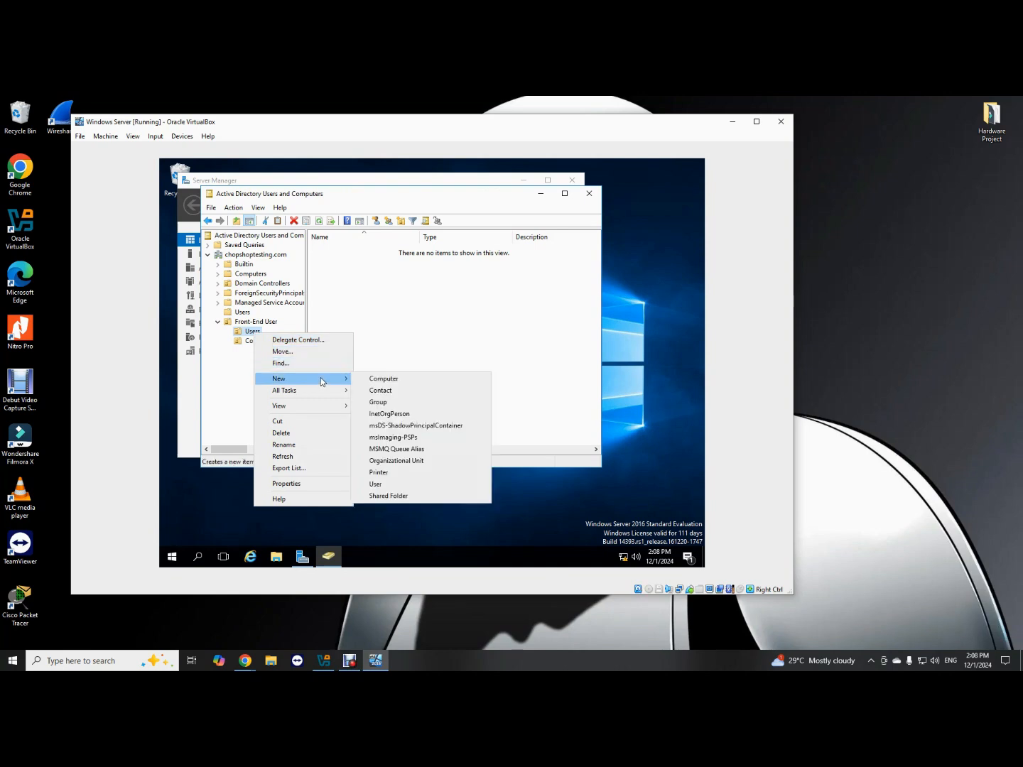
{"action": "left_click", "coordinate": [369, 326]}
{"action": "left_click", "coordinate": [253, 332]}
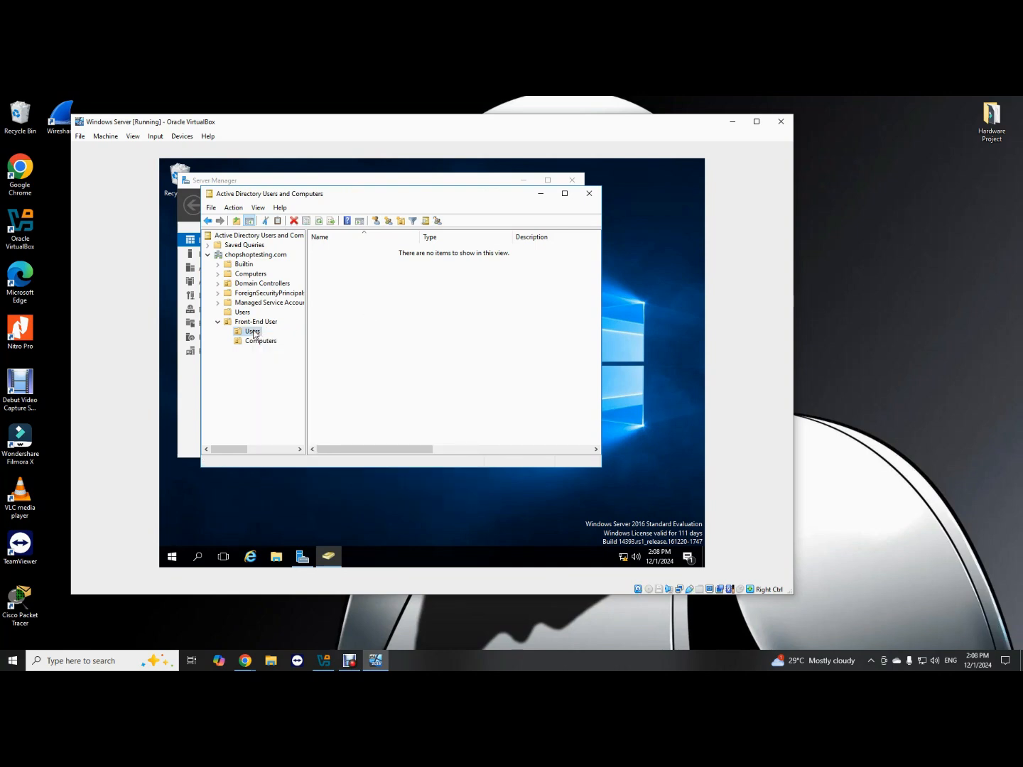
{"action": "right_click", "coordinate": [255, 334]}
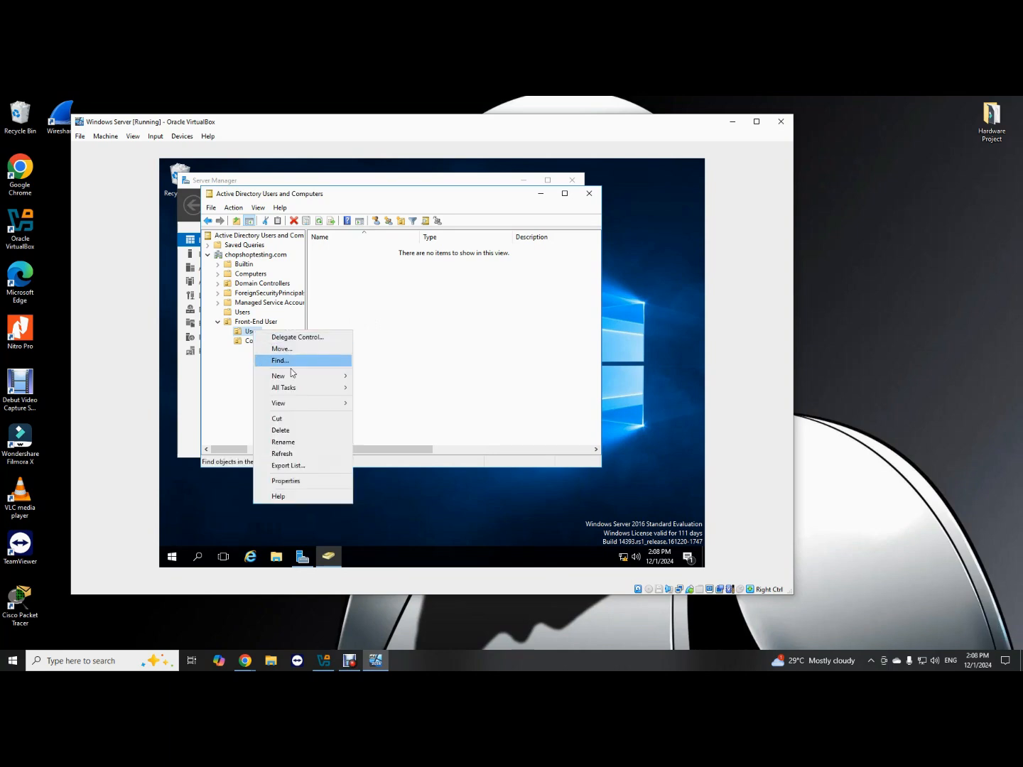
{"action": "mouse_move", "coordinate": [295, 379]}
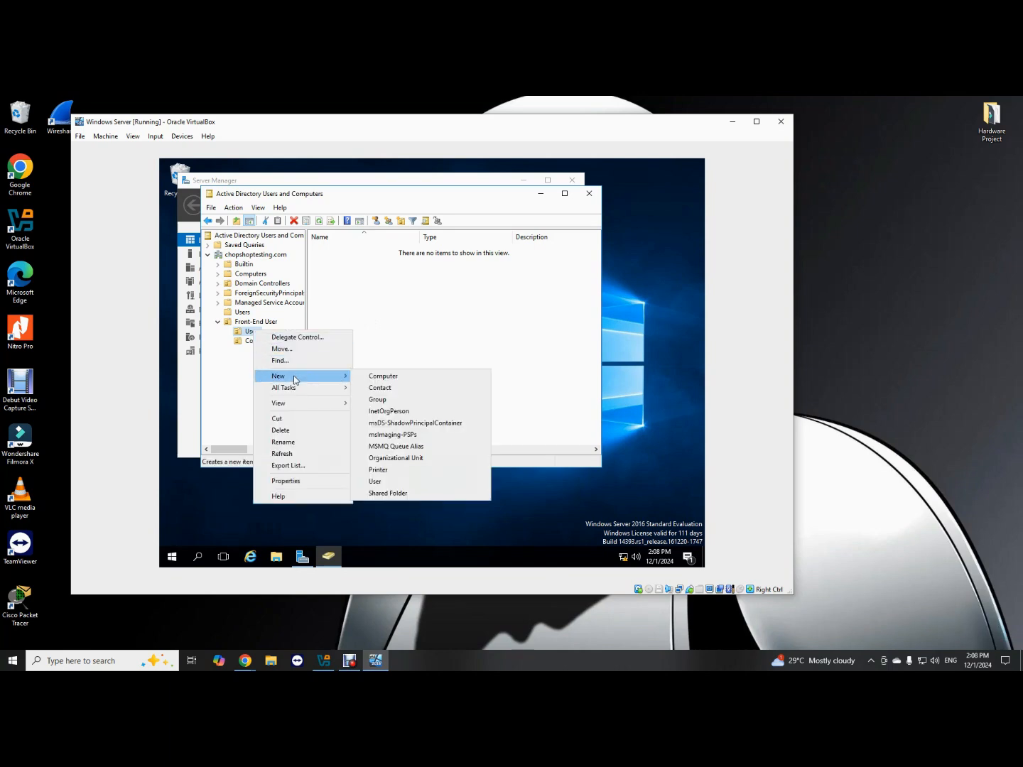
Start a new user in the Users OU, entering the first name, last name and logon name.
{"action": "left_click", "coordinate": [371, 482]}
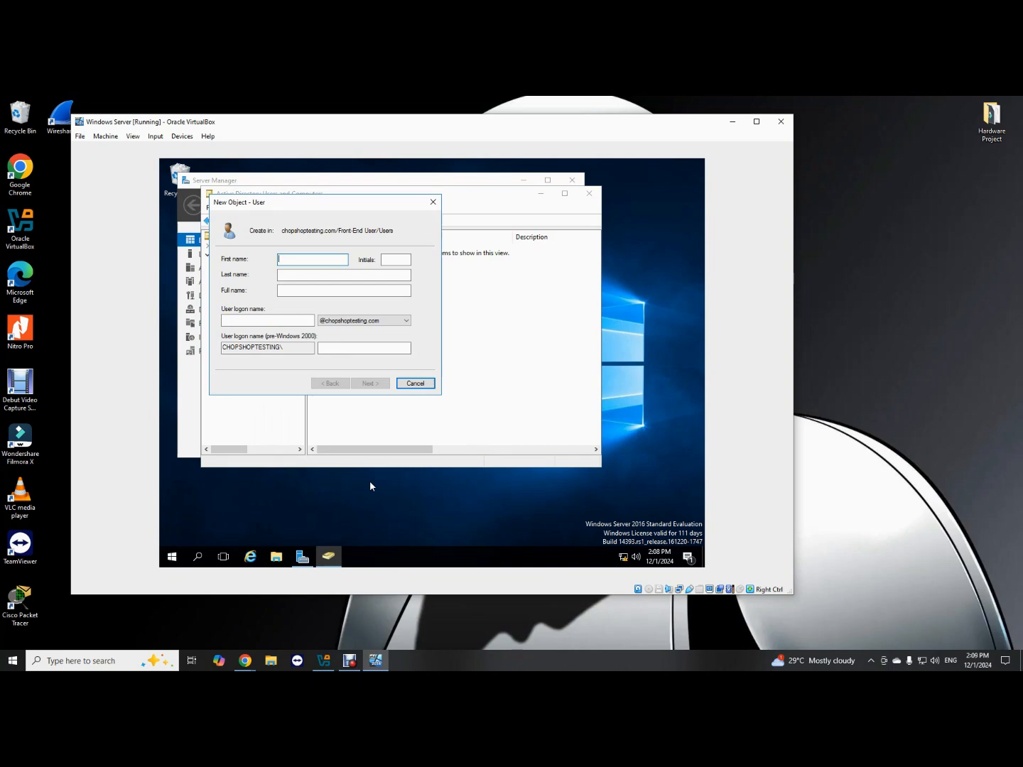
{"action": "type", "text": "Luke"}
{"action": "key", "text": "Tab"}
{"action": "type", "text": "Sky"}
{"action": "type", "text": "walker"}
{"action": "key", "text": "Tab"}
{"action": "key", "text": "Tab"}
{"action": "type", "text": "l"}
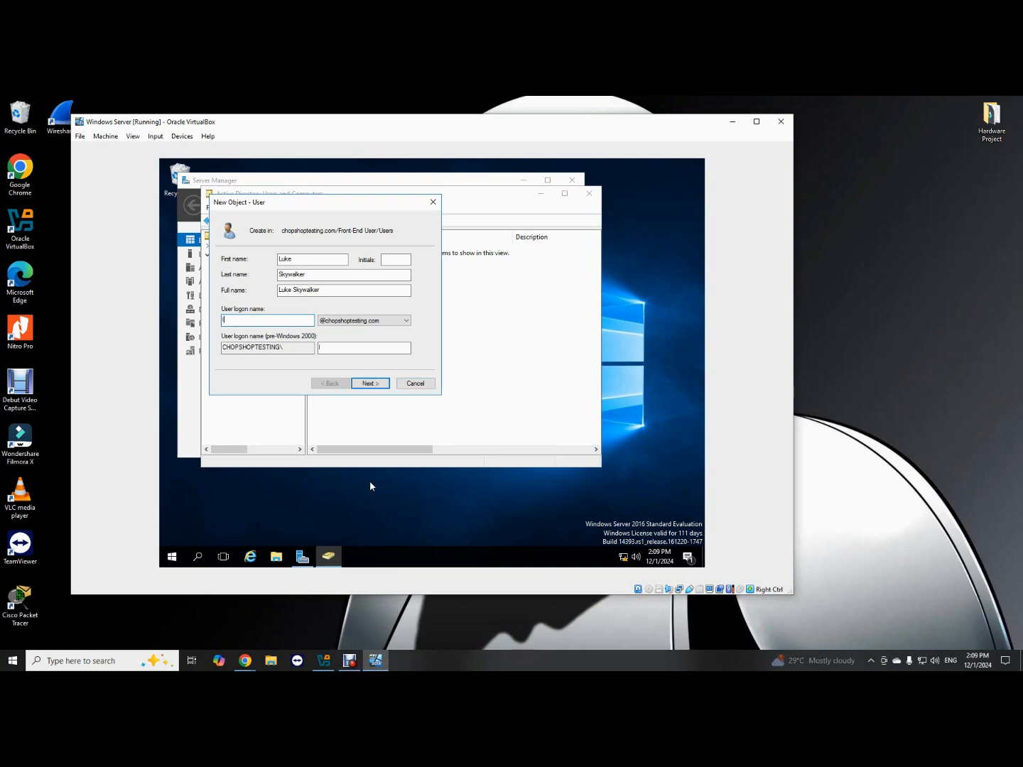
{"action": "type", "text": "sykwalk"}
{"action": "key", "text": "BackSpace"}
{"action": "key", "text": "BackSpace"}
{"action": "key", "text": "BackSpace"}
{"action": "key", "text": "BackSpace"}
{"action": "key", "text": "BackSpace"}
{"action": "key", "text": "BackSpace"}
{"action": "key", "text": "BackSpace"}
{"action": "type", "text": "skywalker"}
Give the user a never-expiring password with no change required at next logon, then finish.
{"action": "left_click", "coordinate": [366, 388]}
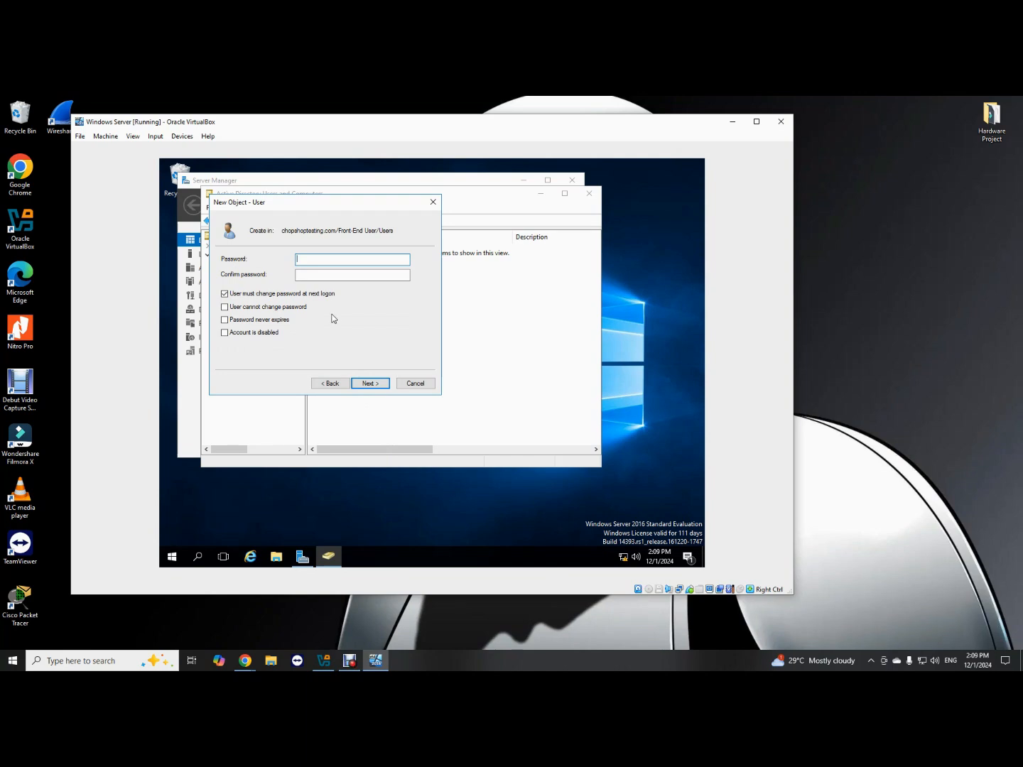
{"action": "left_click", "coordinate": [234, 293]}
{"action": "left_click", "coordinate": [235, 321]}
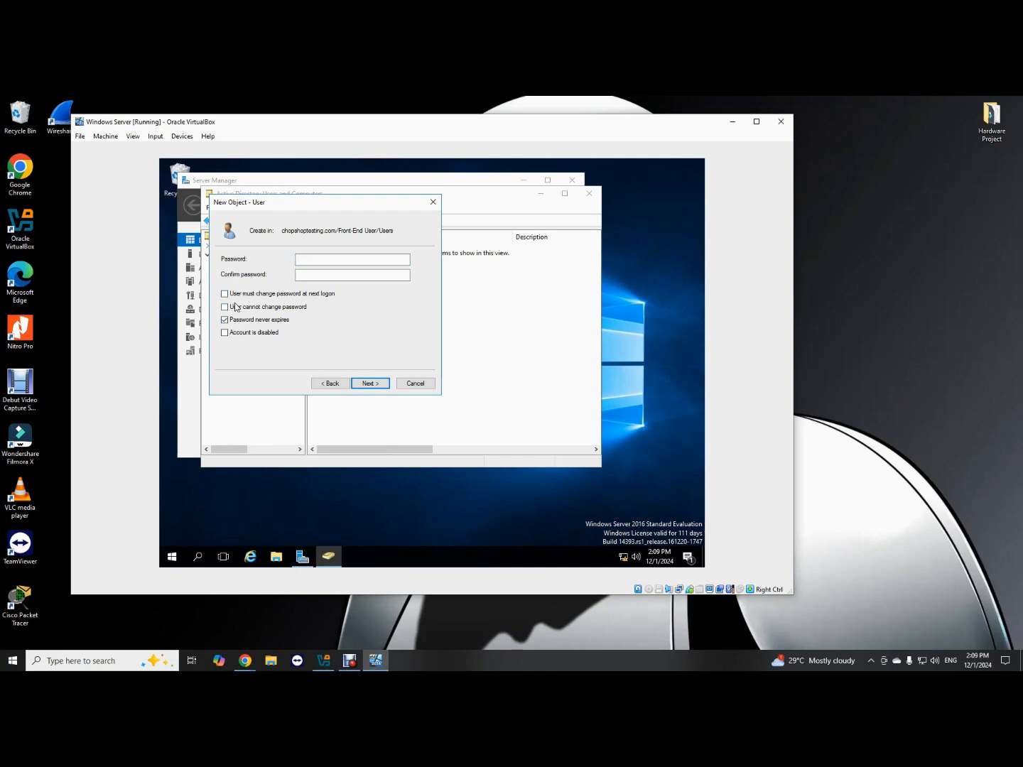
{"action": "left_click", "coordinate": [310, 258]}
{"action": "type", "text": "P@ssw0rd"}
{"action": "key", "text": "Tab"}
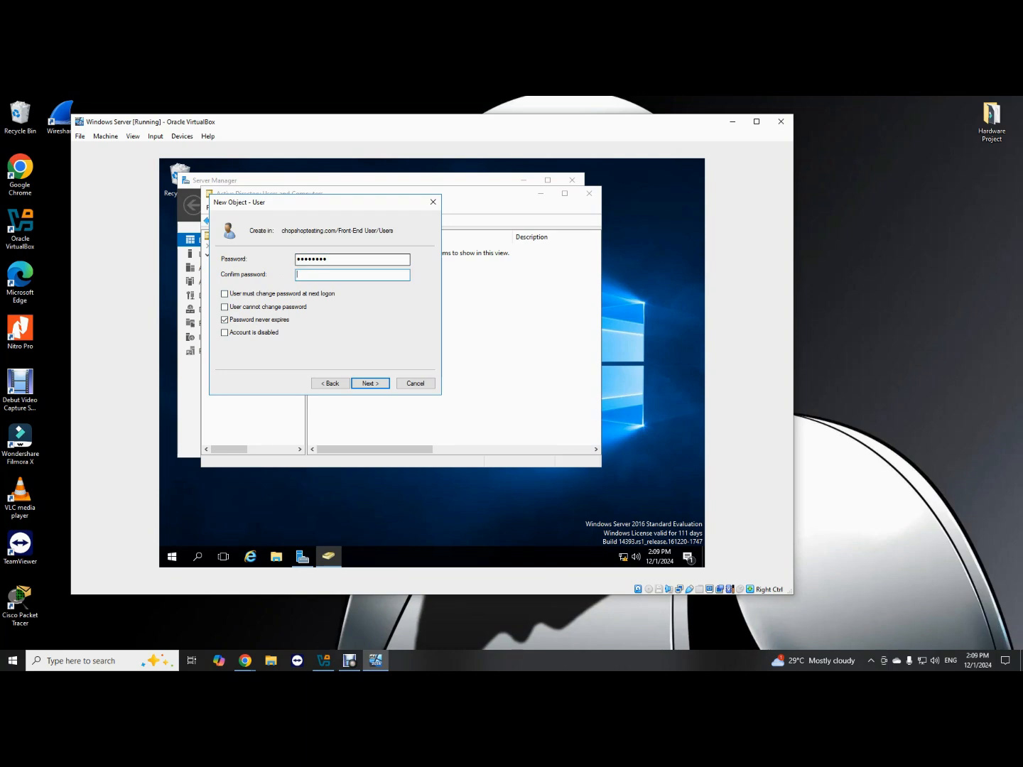
{"action": "type", "text": "P@ssw0rd"}
{"action": "key", "text": "Return"}
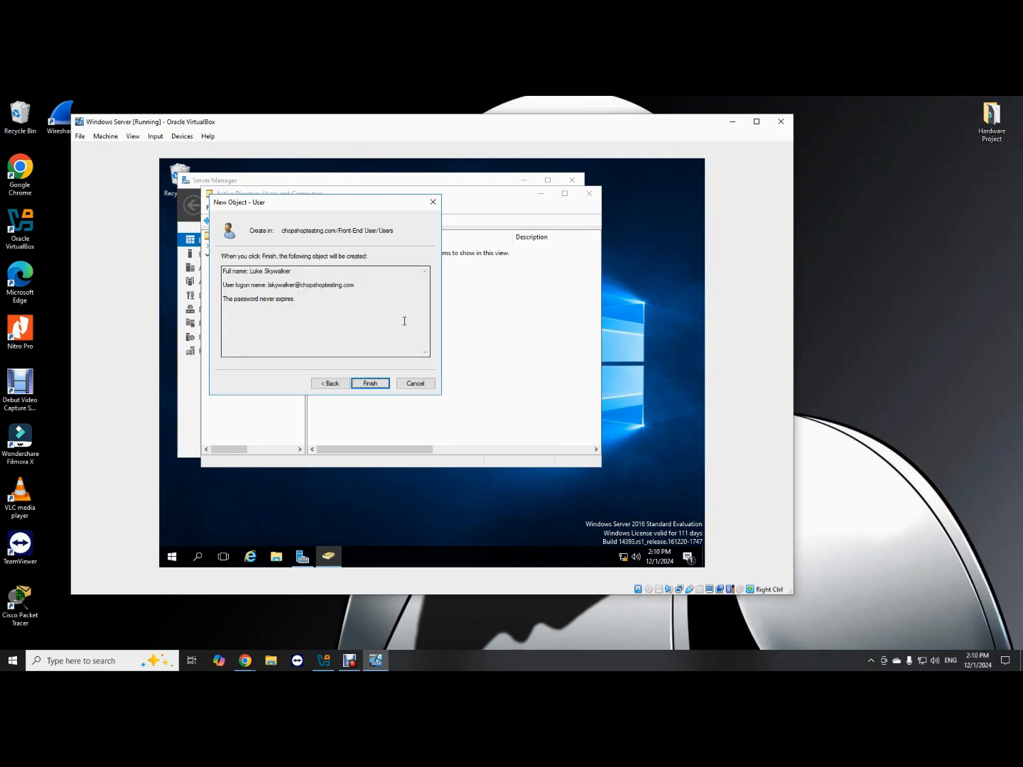
{"action": "left_click", "coordinate": [374, 384]}
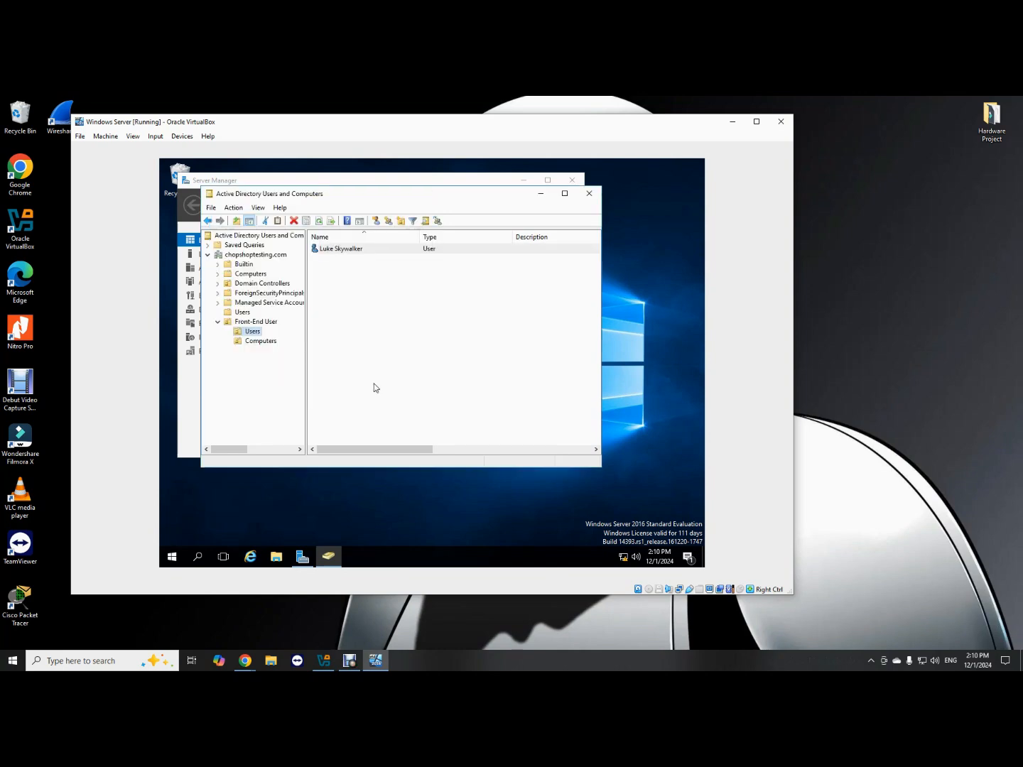
Close Active Directory Users and Computers and Server Manager.
{"action": "left_click", "coordinate": [368, 338]}
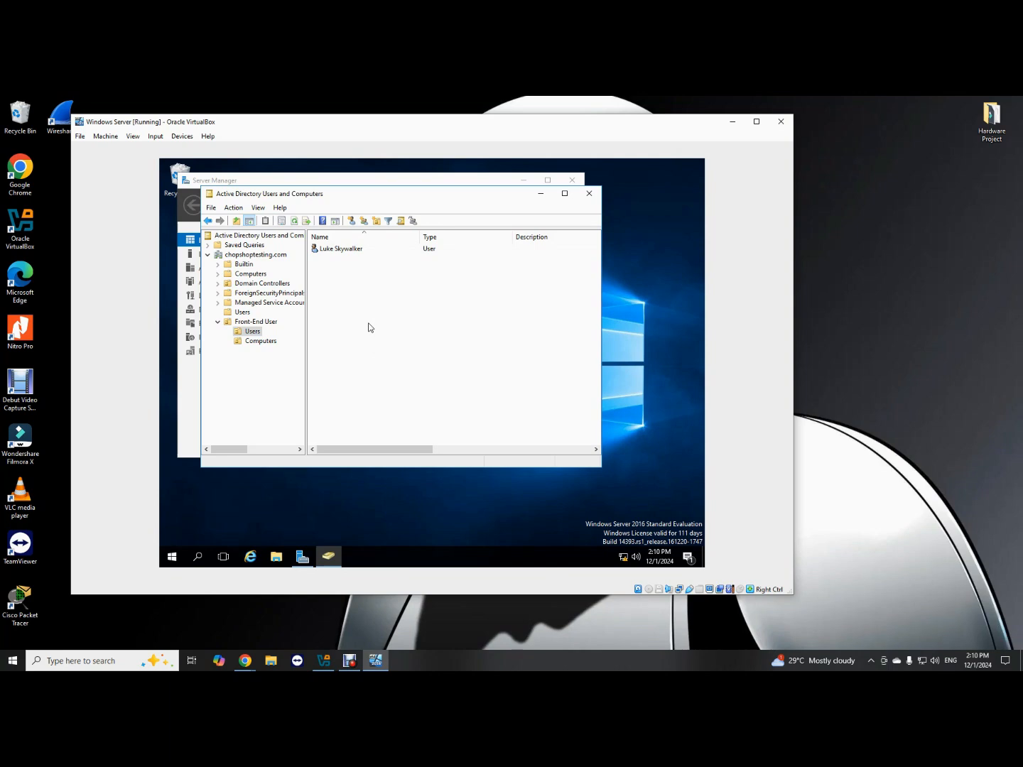
{"action": "left_click", "coordinate": [588, 195]}
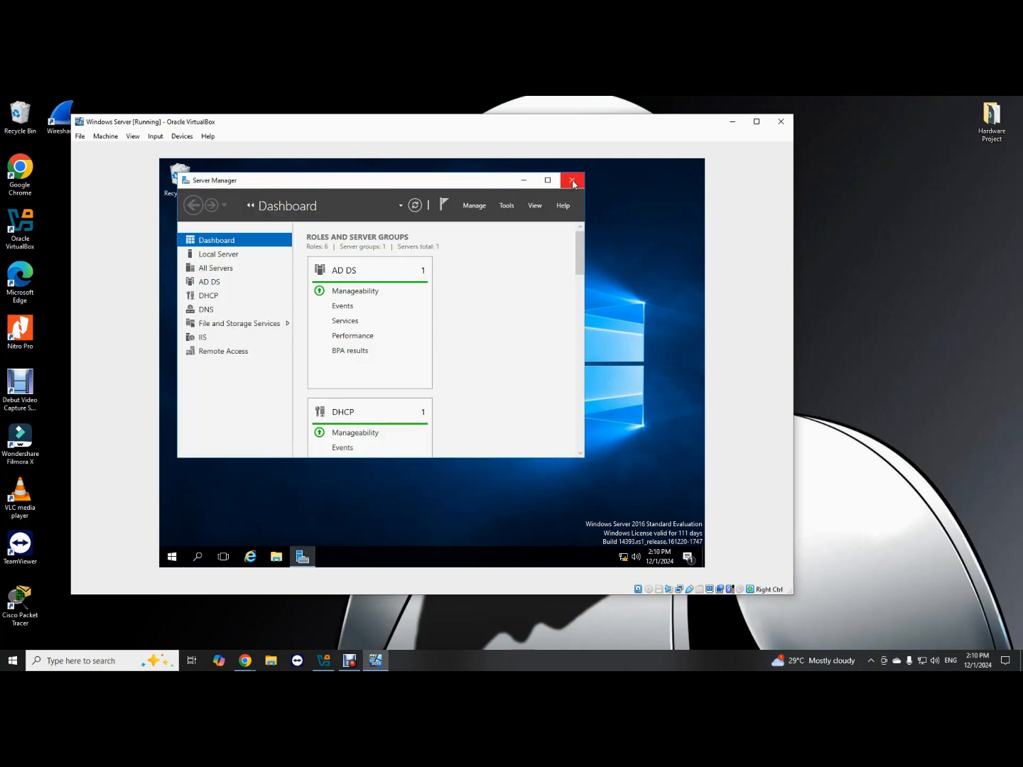
{"action": "left_click", "coordinate": [572, 182]}
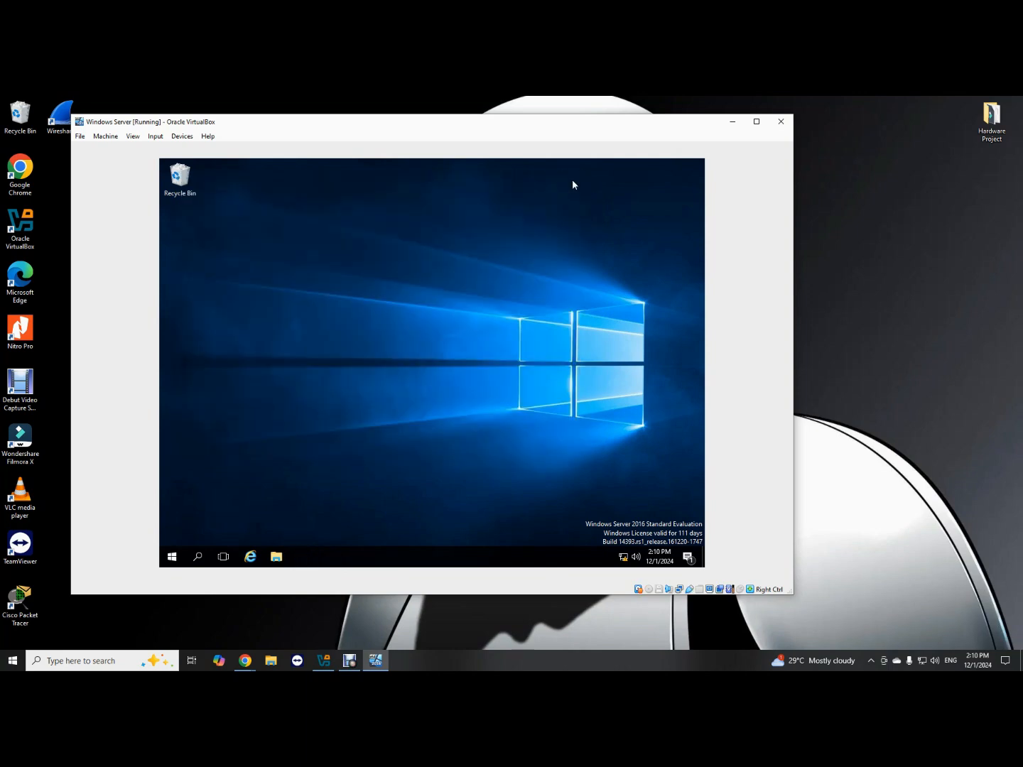
Launch Group Policy Management from the Start menu's Windows Administrative Tools folder.
{"action": "left_click", "coordinate": [172, 558]}
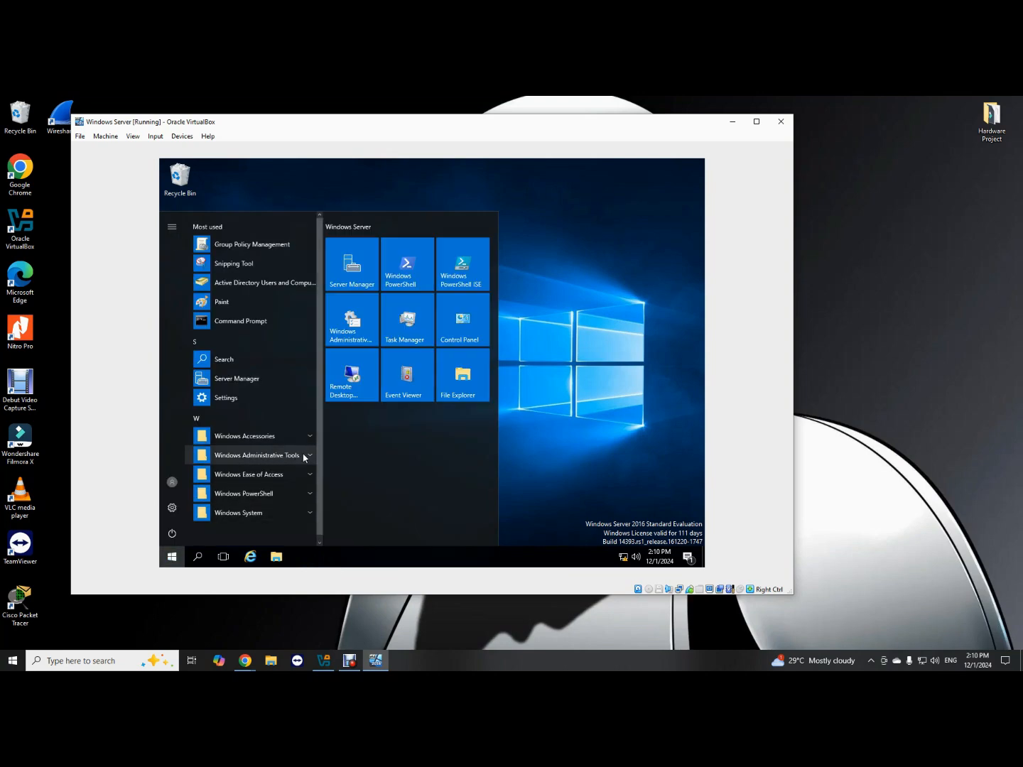
{"action": "left_click", "coordinate": [309, 454]}
{"action": "scroll", "coordinate": [307, 427], "scroll_direction": "down", "scroll_amount": 2}
{"action": "scroll", "coordinate": [303, 402], "scroll_direction": "up", "scroll_amount": 1}
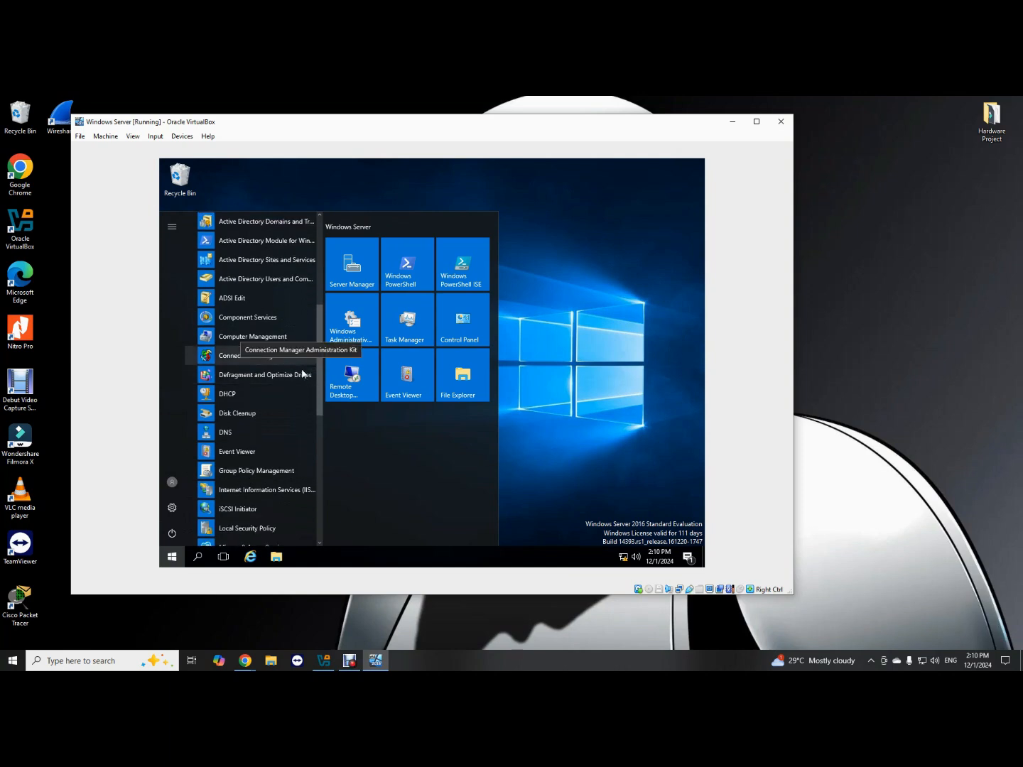
{"action": "scroll", "coordinate": [302, 377], "scroll_direction": "down", "scroll_amount": 2}
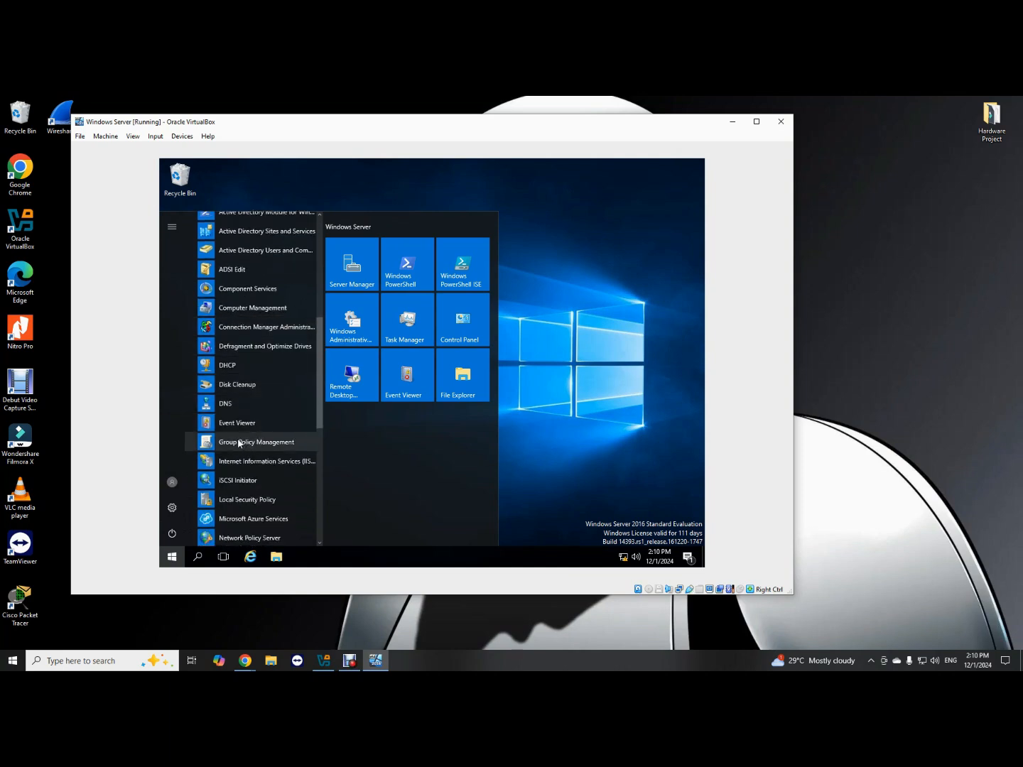
{"action": "left_click", "coordinate": [239, 443]}
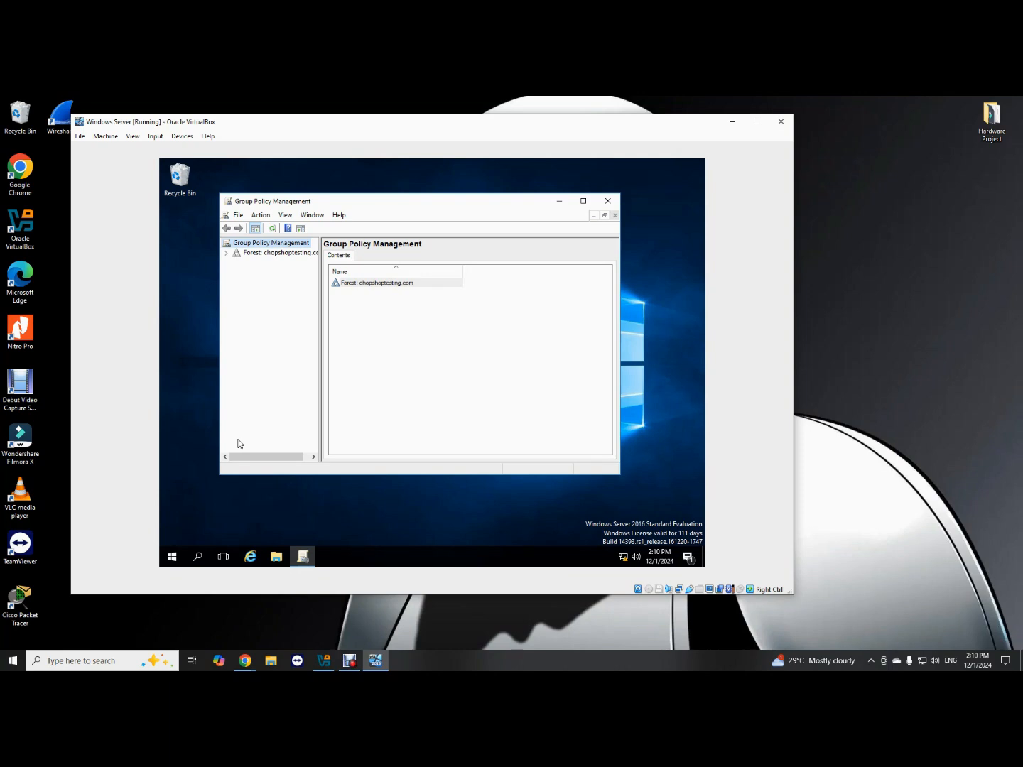
Expand the chopshoptesting.com forest through Domains down to the chopshoptesting.com domain.
{"action": "left_click", "coordinate": [255, 257]}
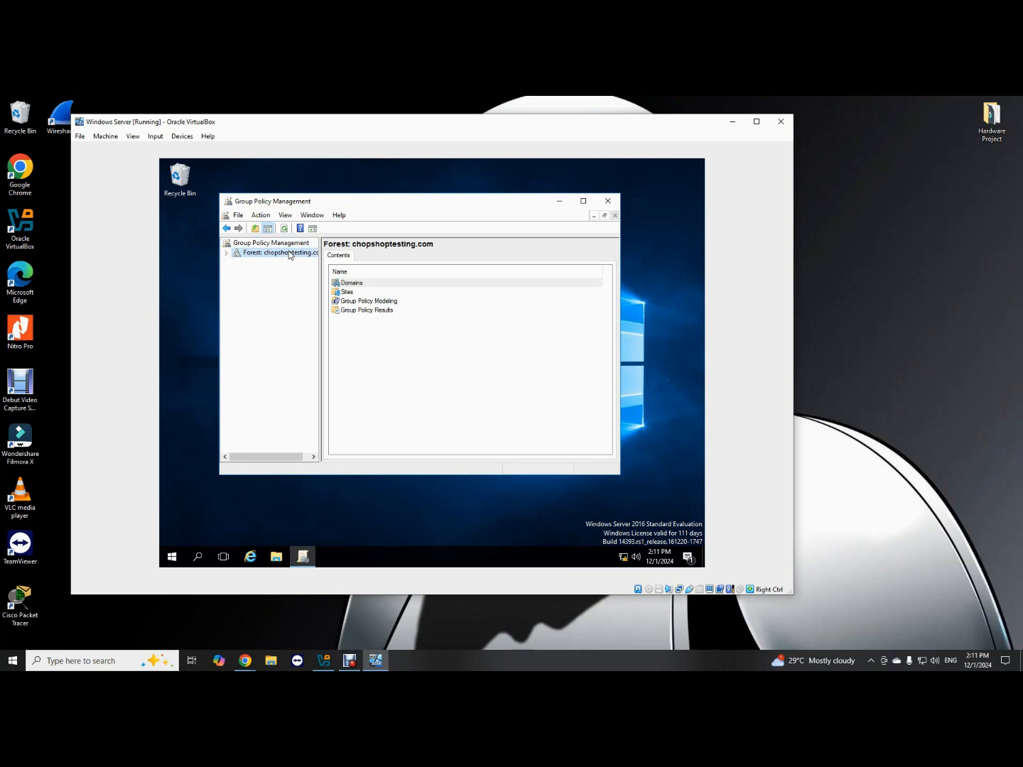
{"action": "left_click", "coordinate": [226, 255]}
{"action": "left_click", "coordinate": [237, 279]}
{"action": "left_click", "coordinate": [236, 264]}
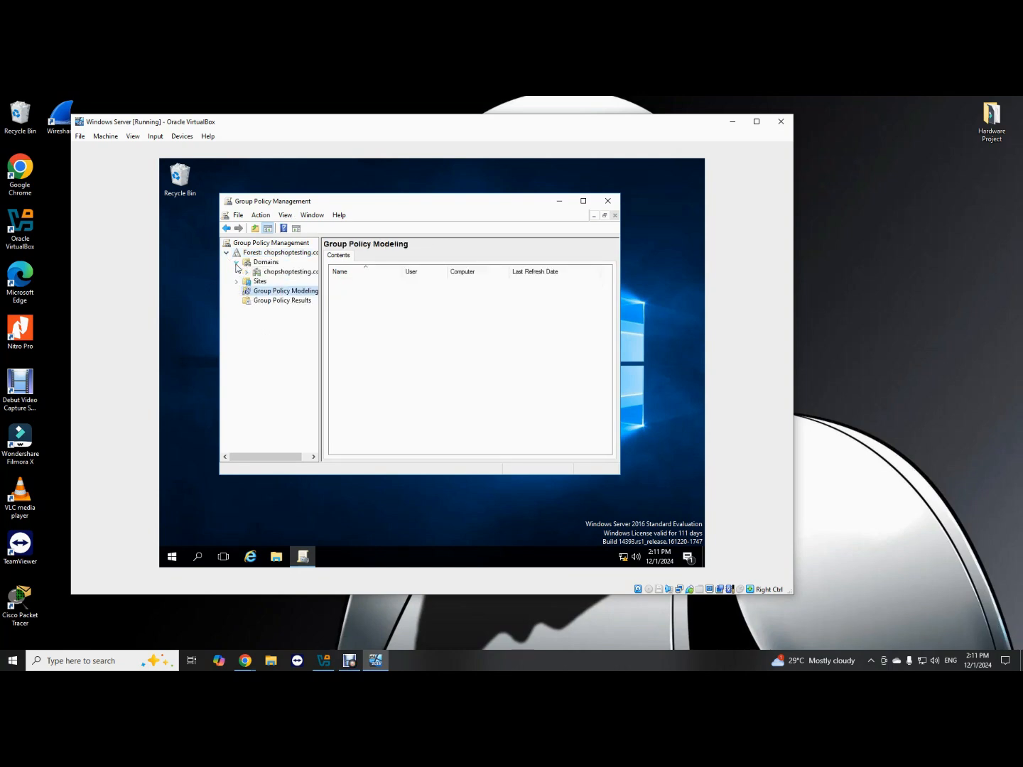
{"action": "left_click", "coordinate": [282, 276]}
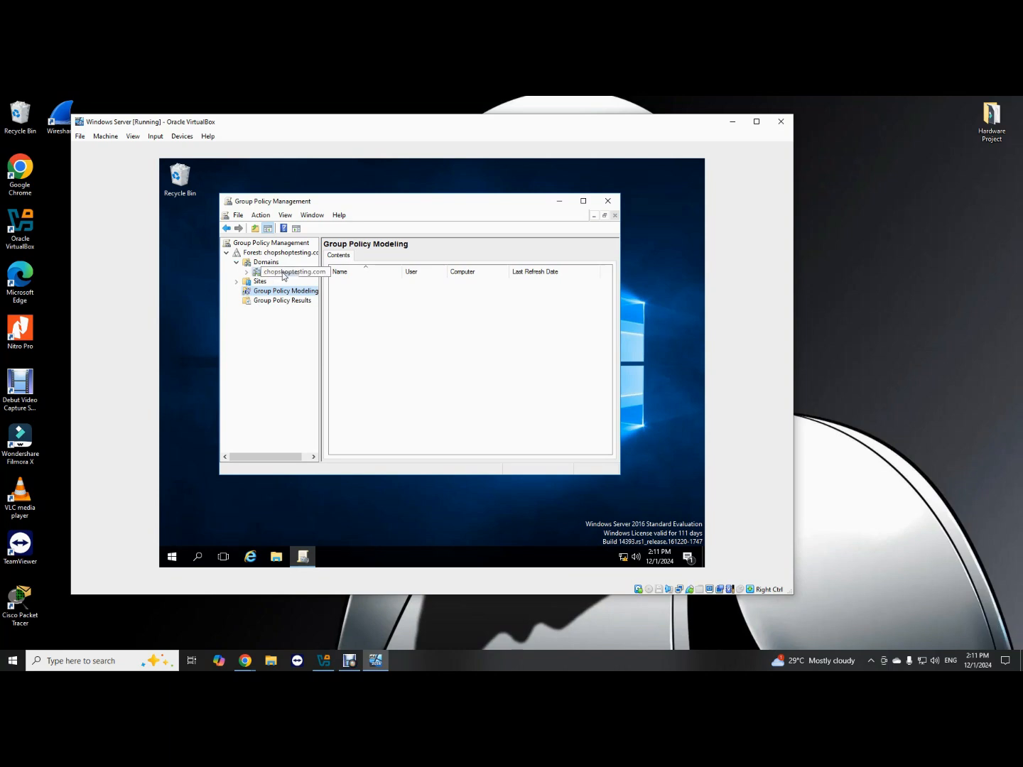
{"action": "left_click", "coordinate": [247, 272]}
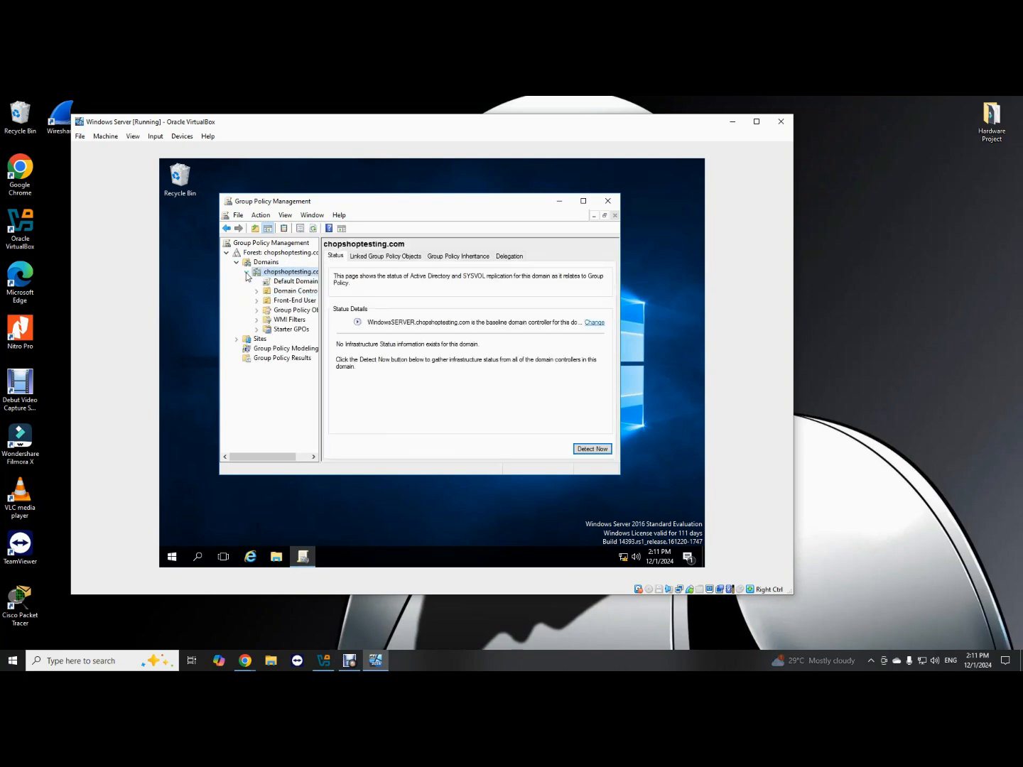
Inspect the Front-End User OU and its Users and Computers child OUs, then list Group Policy Objects.
{"action": "left_click", "coordinate": [285, 301]}
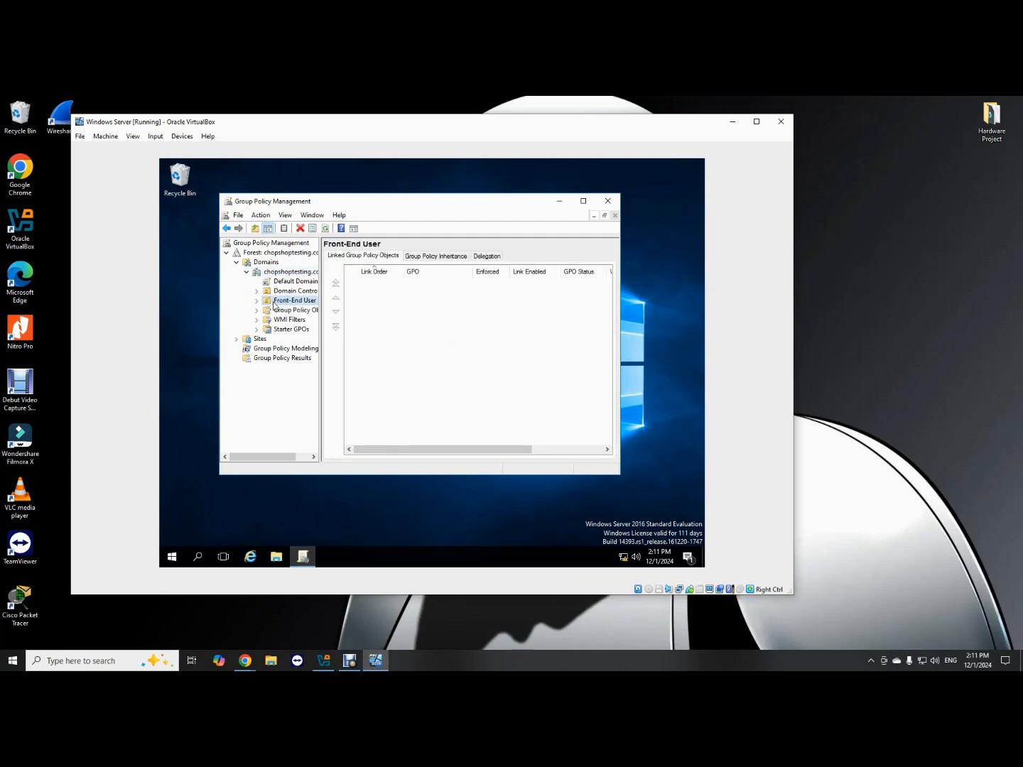
{"action": "left_click", "coordinate": [258, 301]}
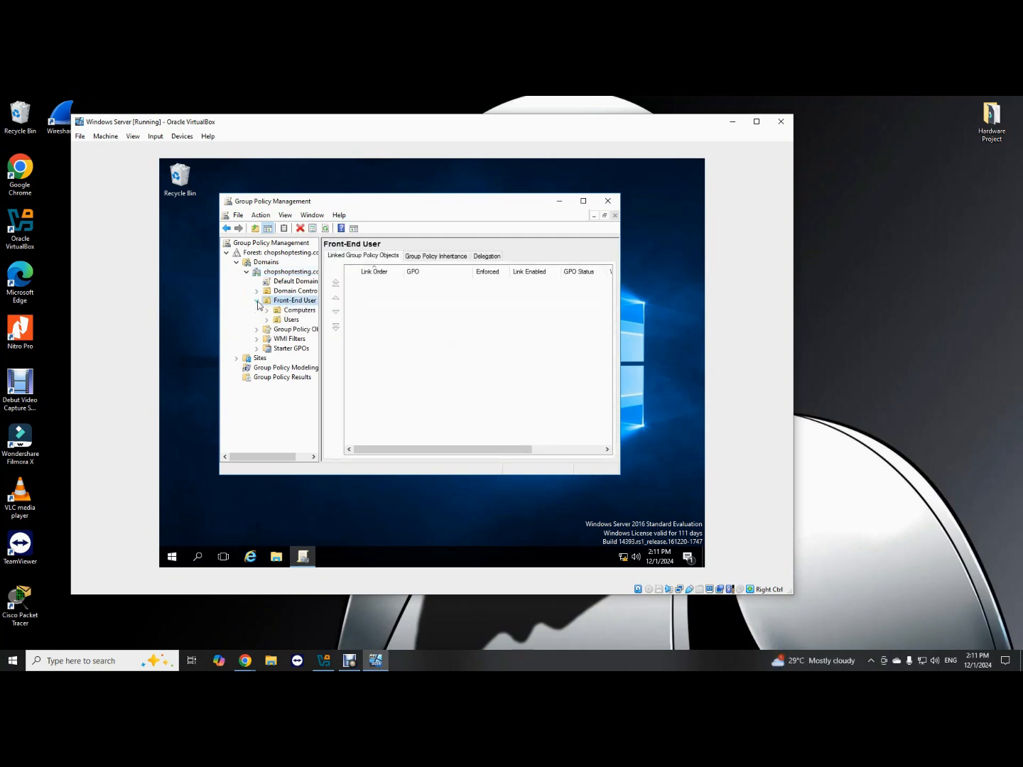
{"action": "left_click", "coordinate": [289, 321]}
{"action": "left_click", "coordinate": [292, 310]}
{"action": "left_click", "coordinate": [291, 302]}
{"action": "left_click", "coordinate": [291, 329]}
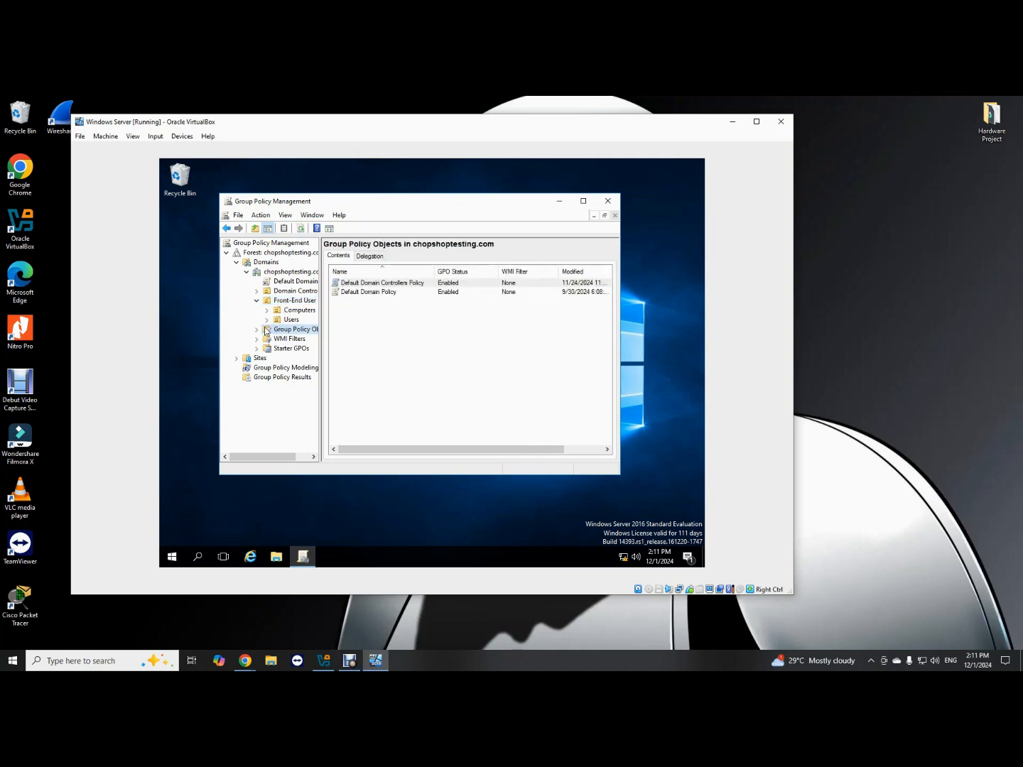
Create a new GPO named 'Front End - New Group Policy' with no starter GPO.
{"action": "right_click", "coordinate": [369, 310]}
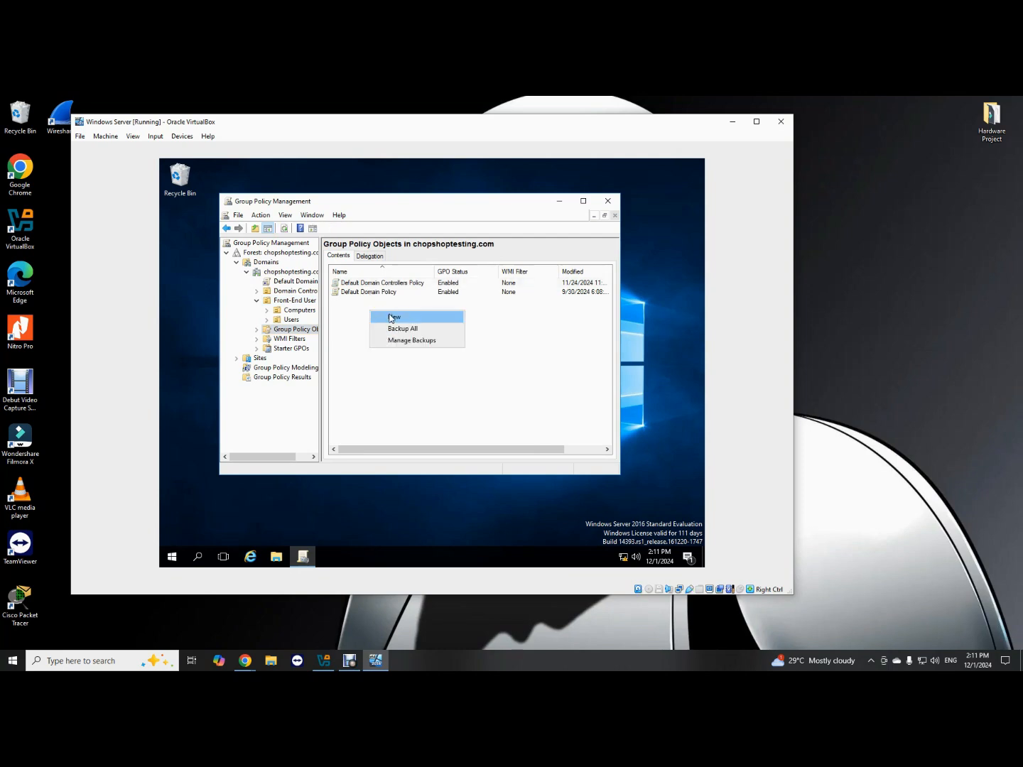
{"action": "left_click", "coordinate": [391, 317]}
{"action": "left_click", "coordinate": [395, 323]}
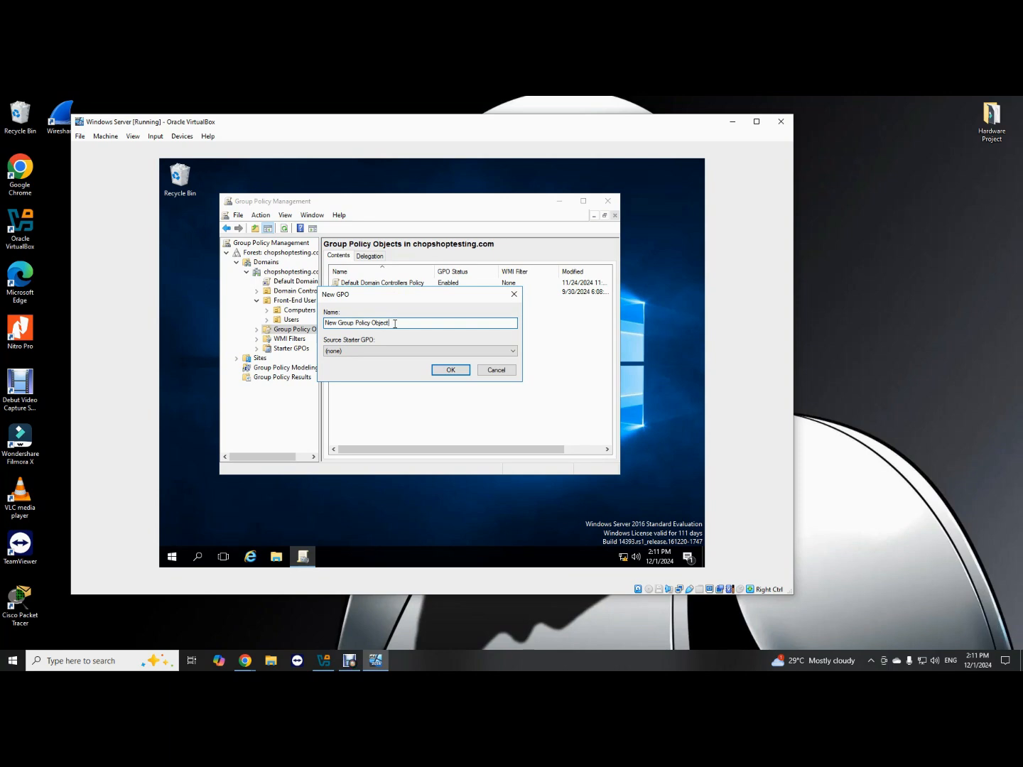
{"action": "key", "text": "BackSpace"}
{"action": "key", "text": "BackSpace"}
{"action": "key", "text": "BackSpace"}
{"action": "key", "text": "BackSpace"}
{"action": "key", "text": "BackSpace"}
{"action": "key", "text": "BackSpace"}
{"action": "key", "text": "Home"}
{"action": "type", "text": "Front End -"}
{"action": "left_click", "coordinate": [451, 370]}
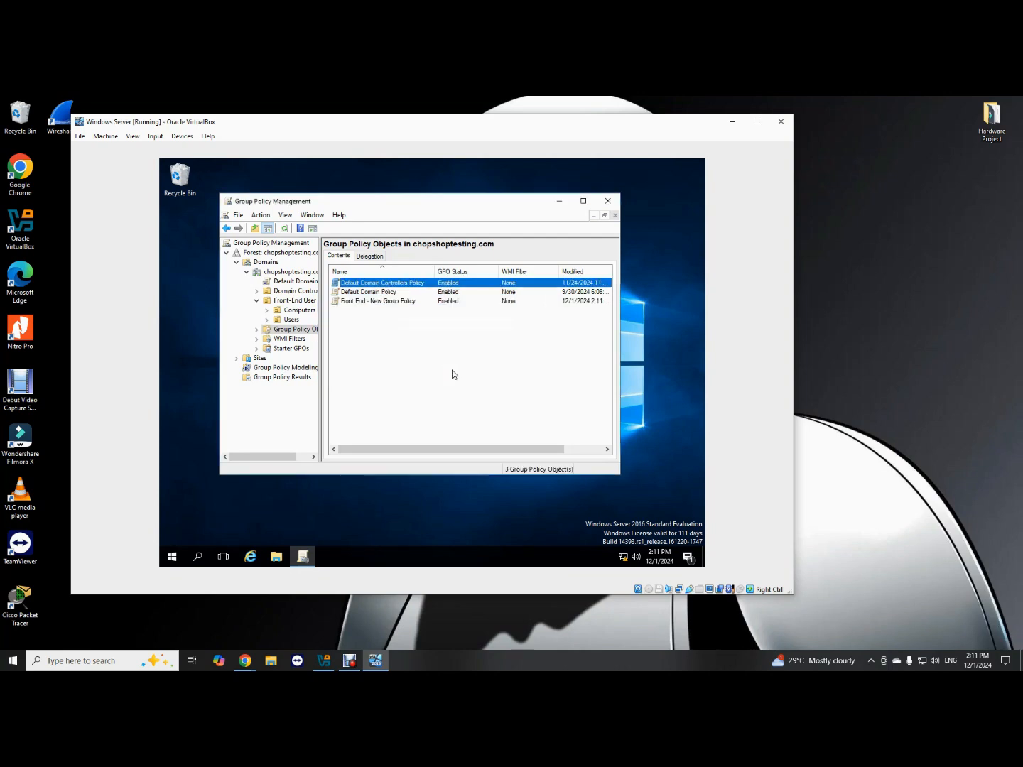
Open the 'Front End - New Group Policy' GPO in the Group Policy Management Editor.
{"action": "left_click", "coordinate": [365, 301]}
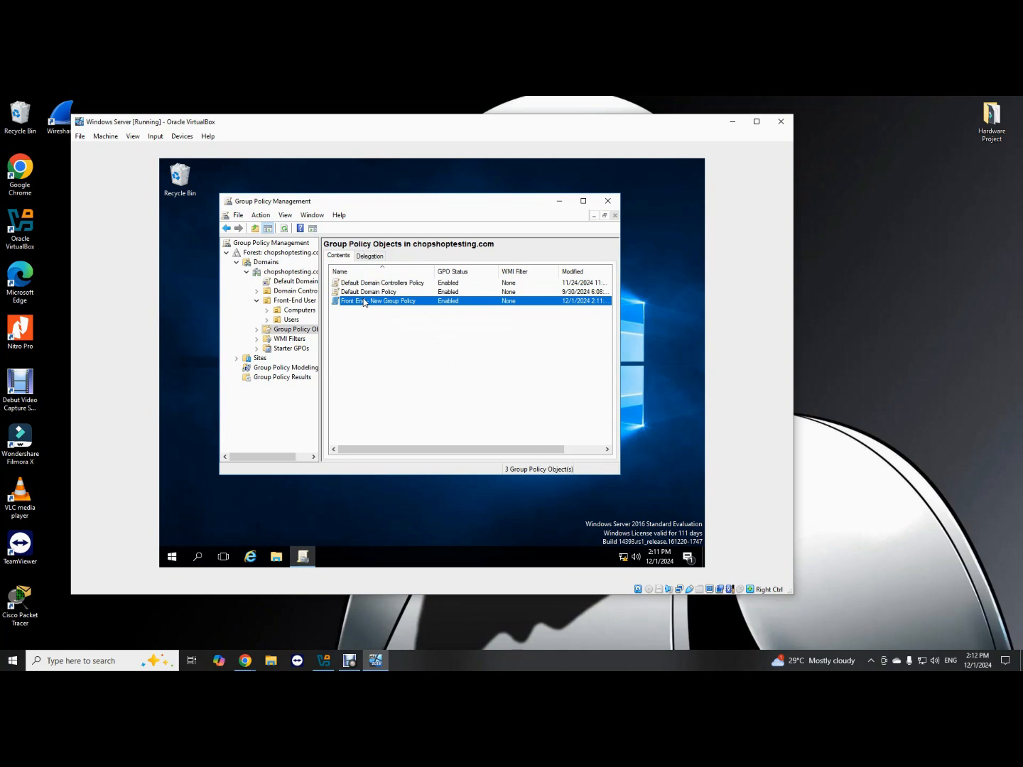
{"action": "right_click", "coordinate": [364, 303]}
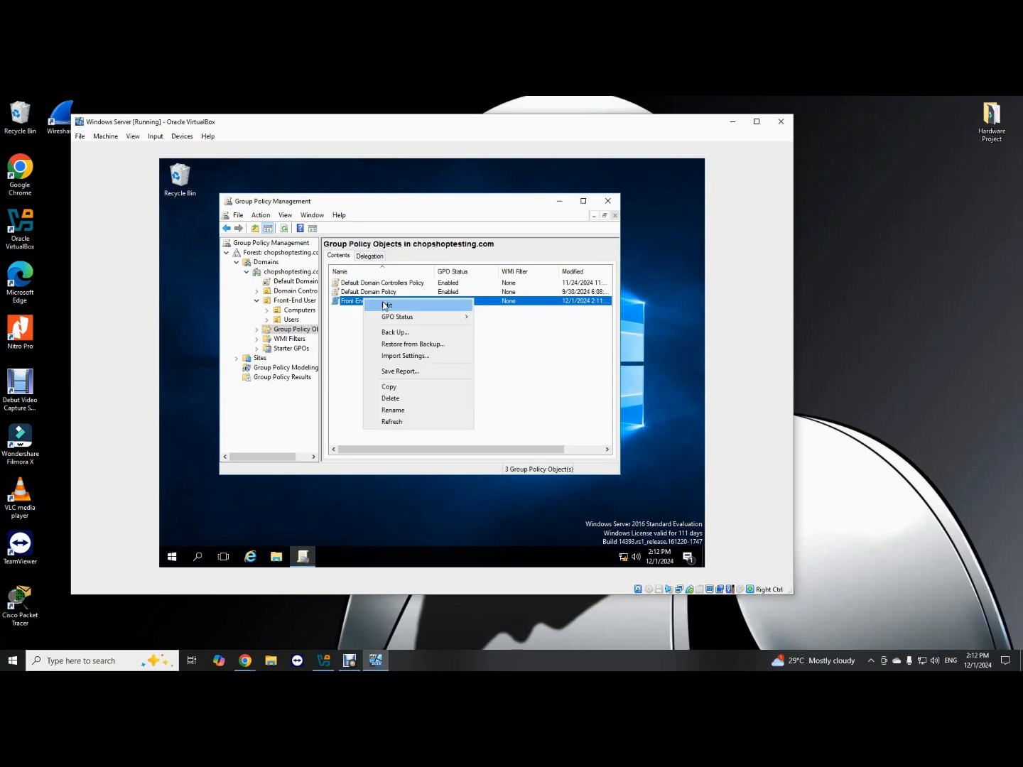
{"action": "left_click", "coordinate": [359, 318]}
{"action": "right_click", "coordinate": [360, 303]}
{"action": "left_click", "coordinate": [382, 307]}
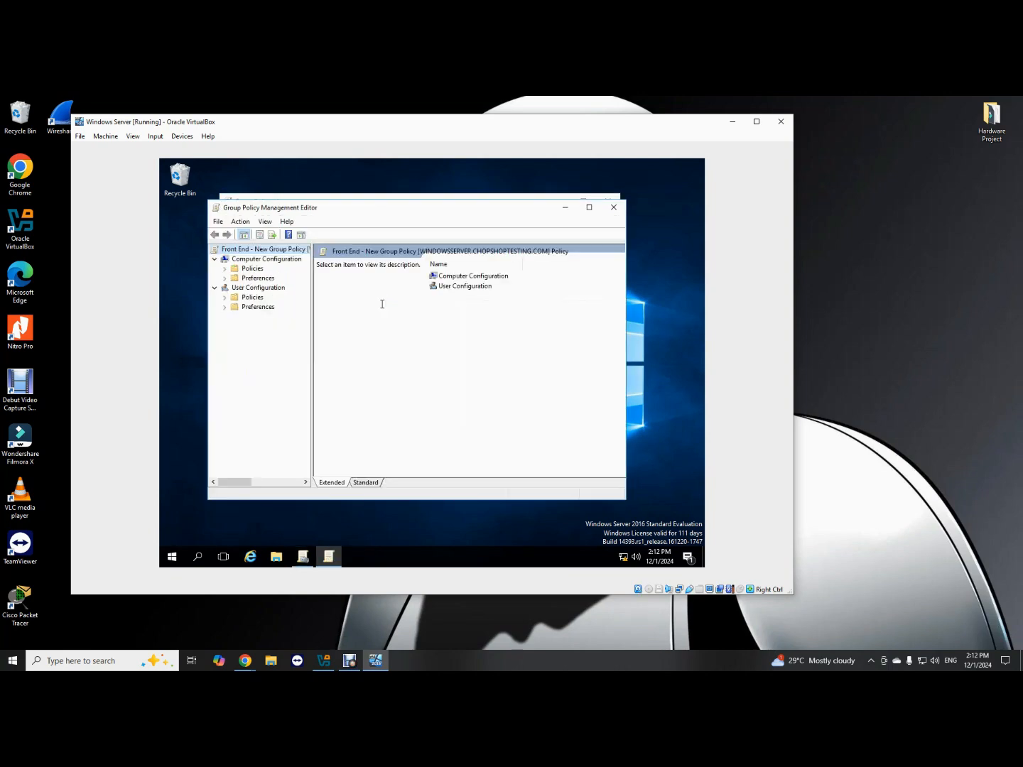
Drill into User Configuration > Policies > Administrative Templates > Desktop.
{"action": "left_click", "coordinate": [451, 288]}
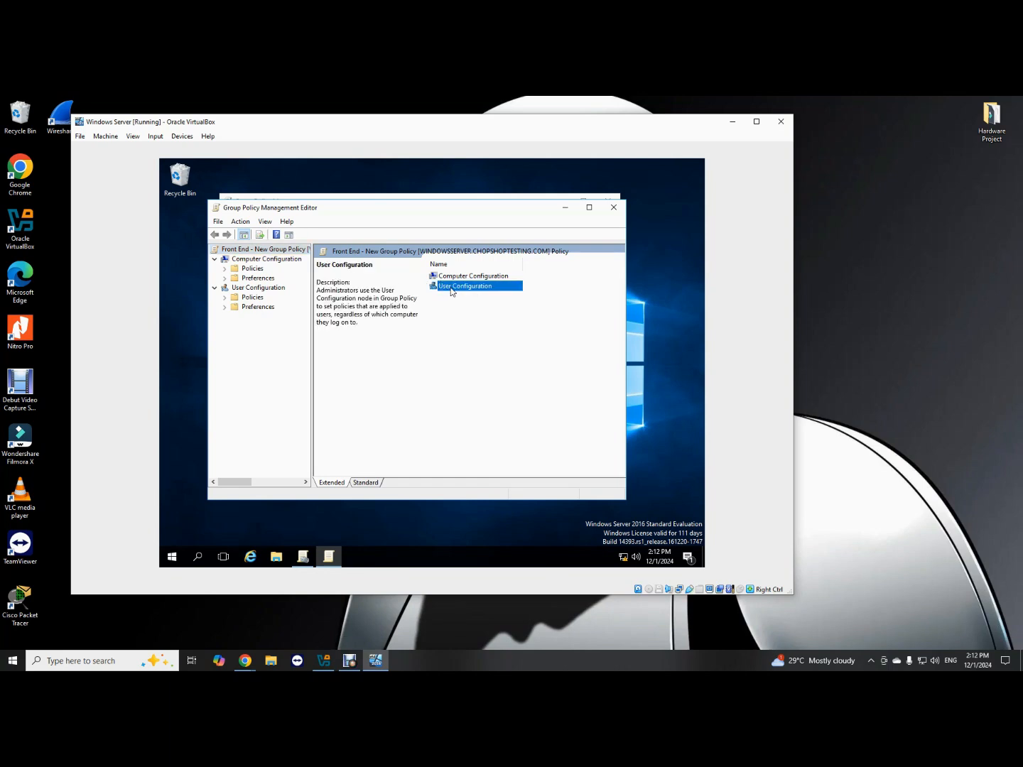
{"action": "double_click", "coordinate": [451, 288]}
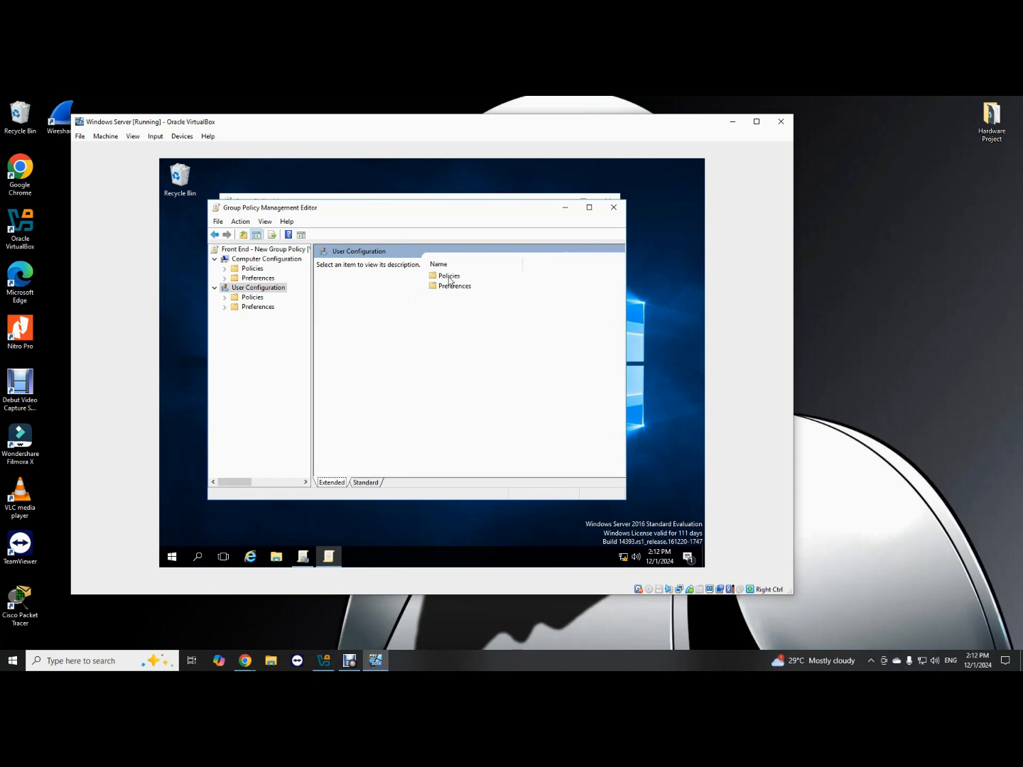
{"action": "double_click", "coordinate": [448, 277]}
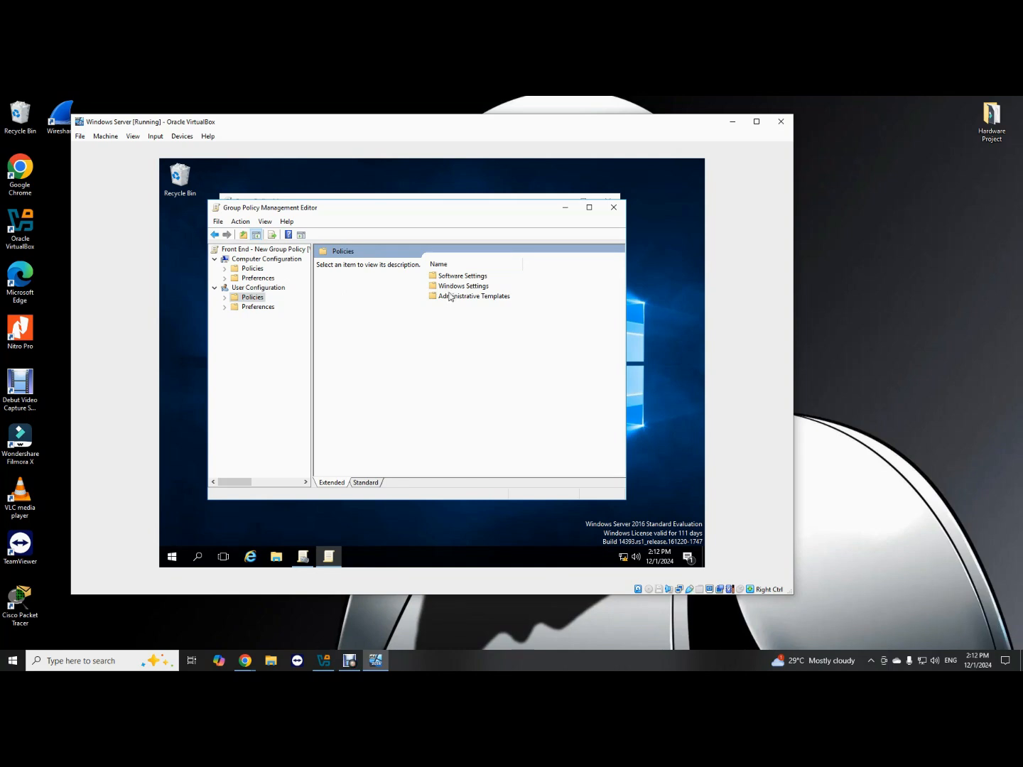
{"action": "double_click", "coordinate": [449, 296]}
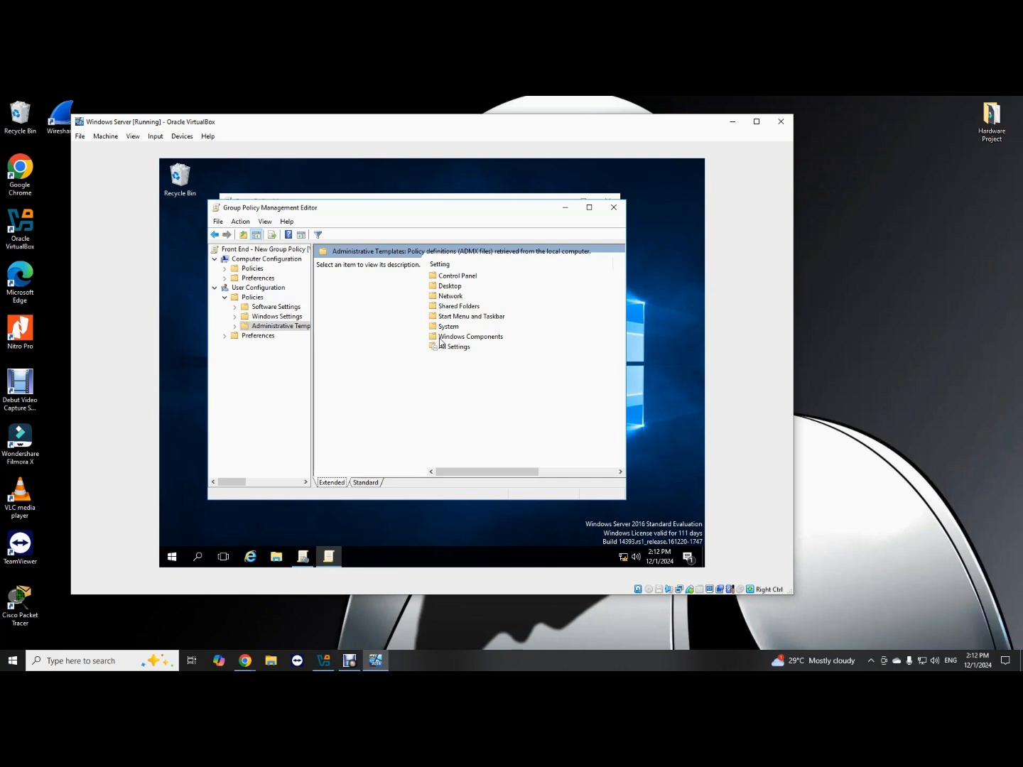
{"action": "left_click", "coordinate": [447, 287]}
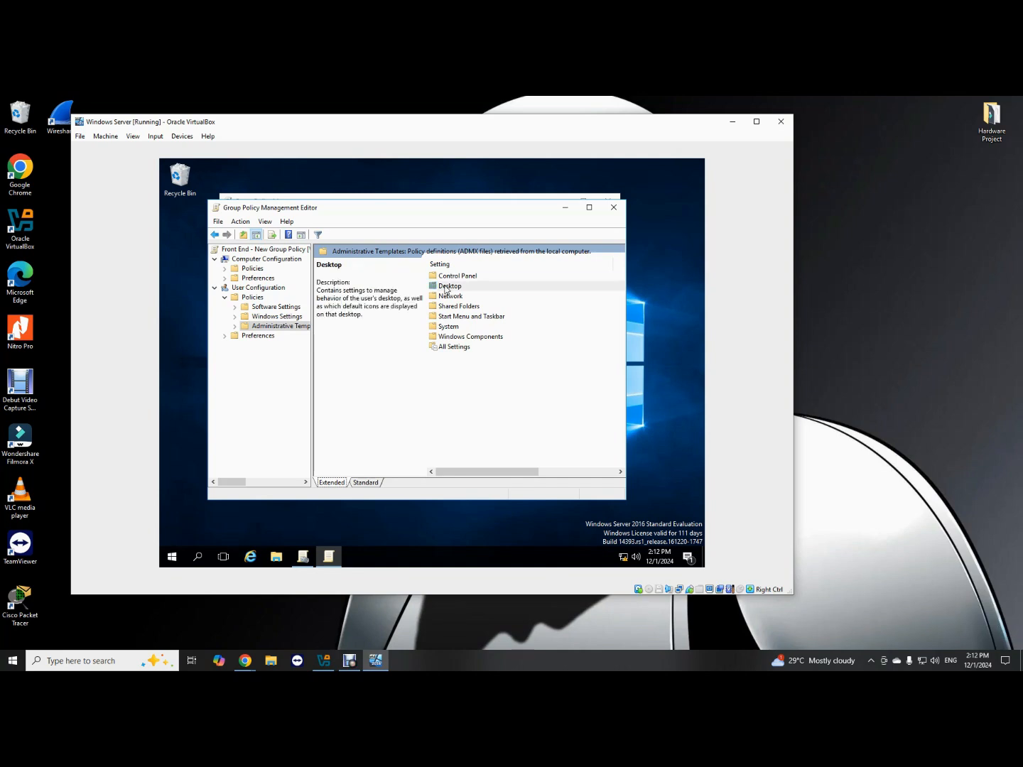
{"action": "double_click", "coordinate": [446, 287]}
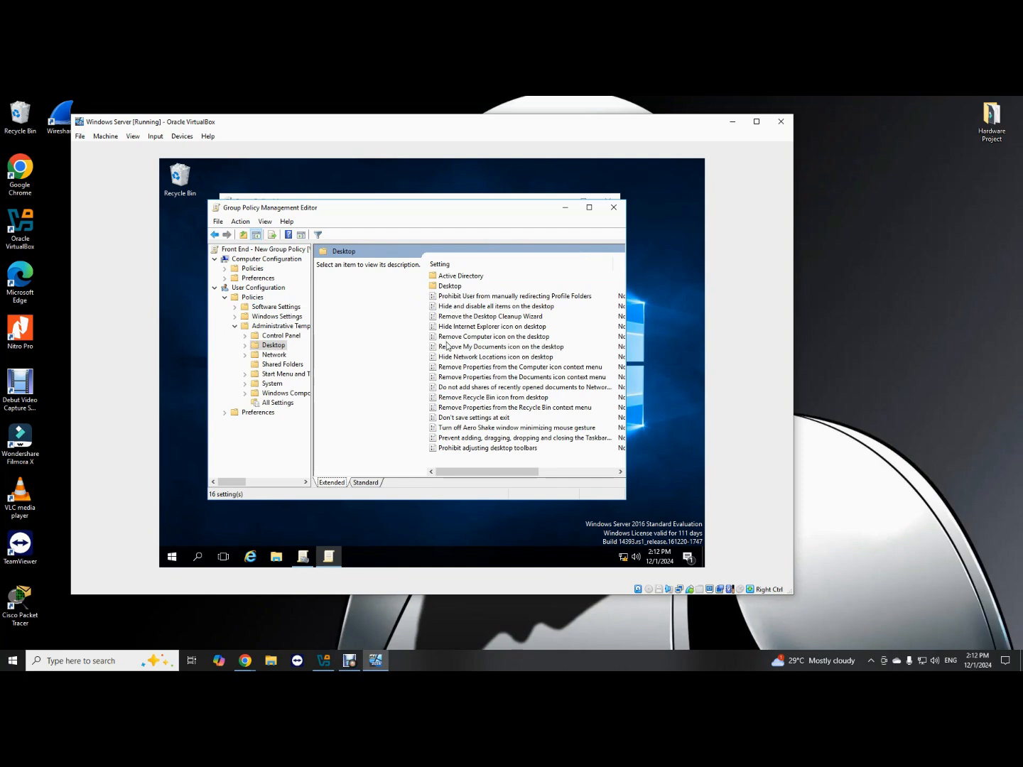
Browse the 16 Desktop settings and select 'Remove My Documents icon on the desktop'.
{"action": "scroll", "coordinate": [450, 344], "scroll_direction": "down", "scroll_amount": 2}
{"action": "scroll", "coordinate": [450, 344], "scroll_direction": "up", "scroll_amount": 2}
{"action": "left_click", "coordinate": [447, 410]}
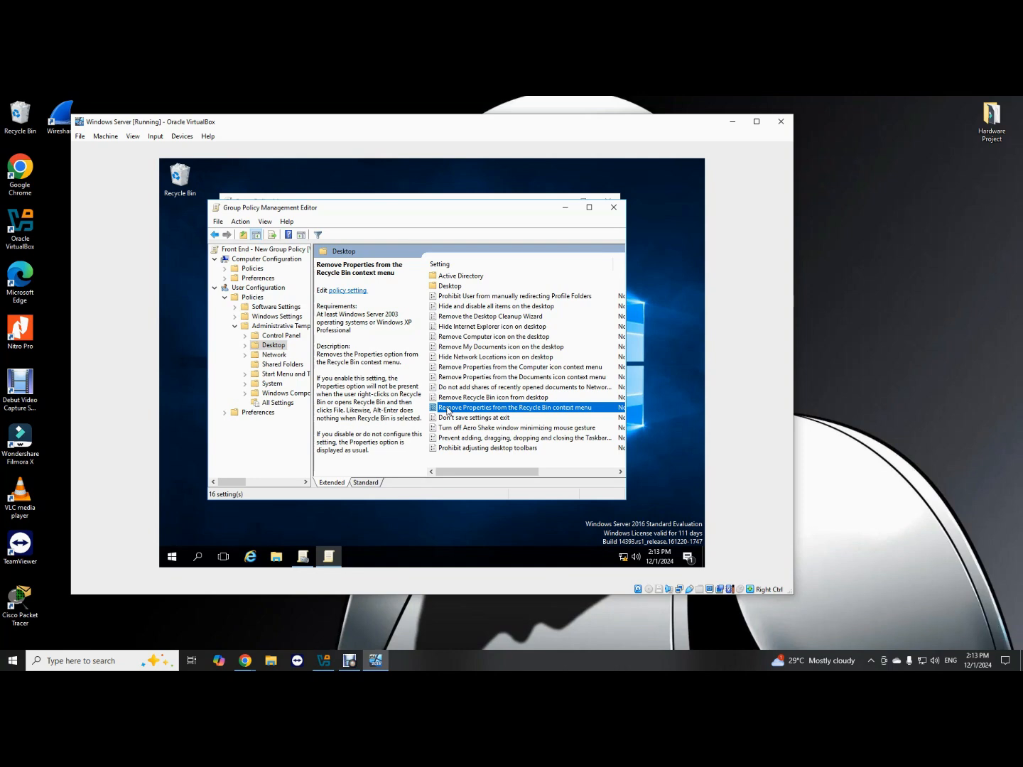
{"action": "left_click", "coordinate": [465, 347]}
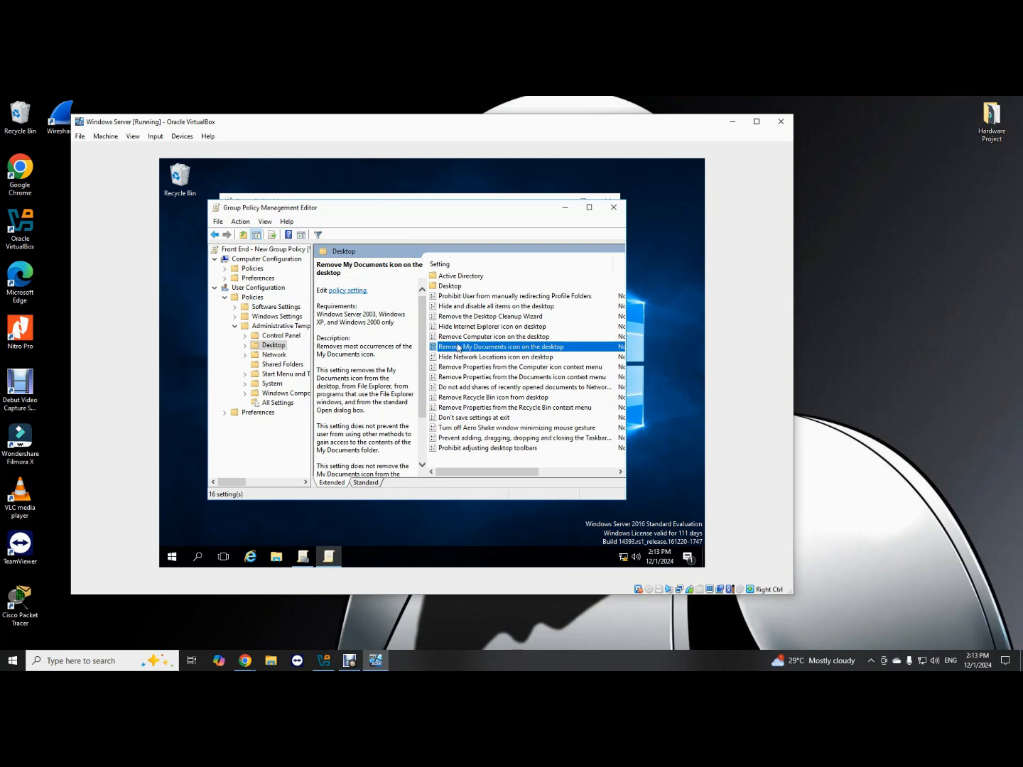
Set 'Remove My Documents icon on the desktop' to Enabled and apply it.
{"action": "double_click", "coordinate": [441, 349]}
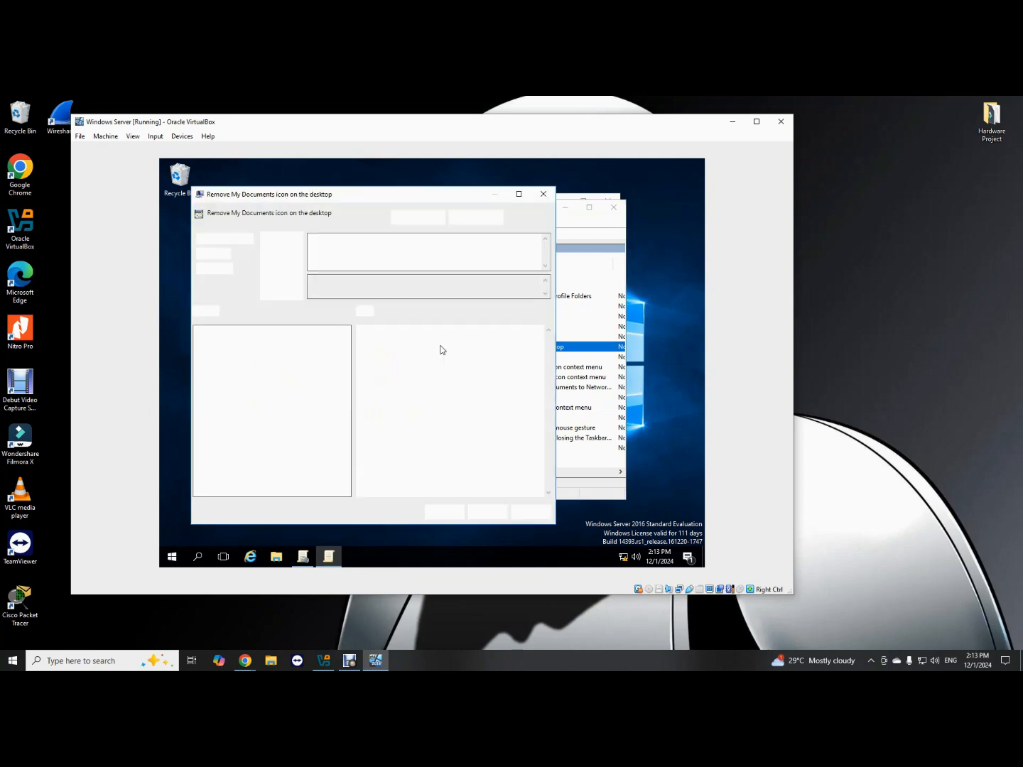
{"action": "left_click", "coordinate": [202, 254]}
{"action": "left_click", "coordinate": [533, 514]}
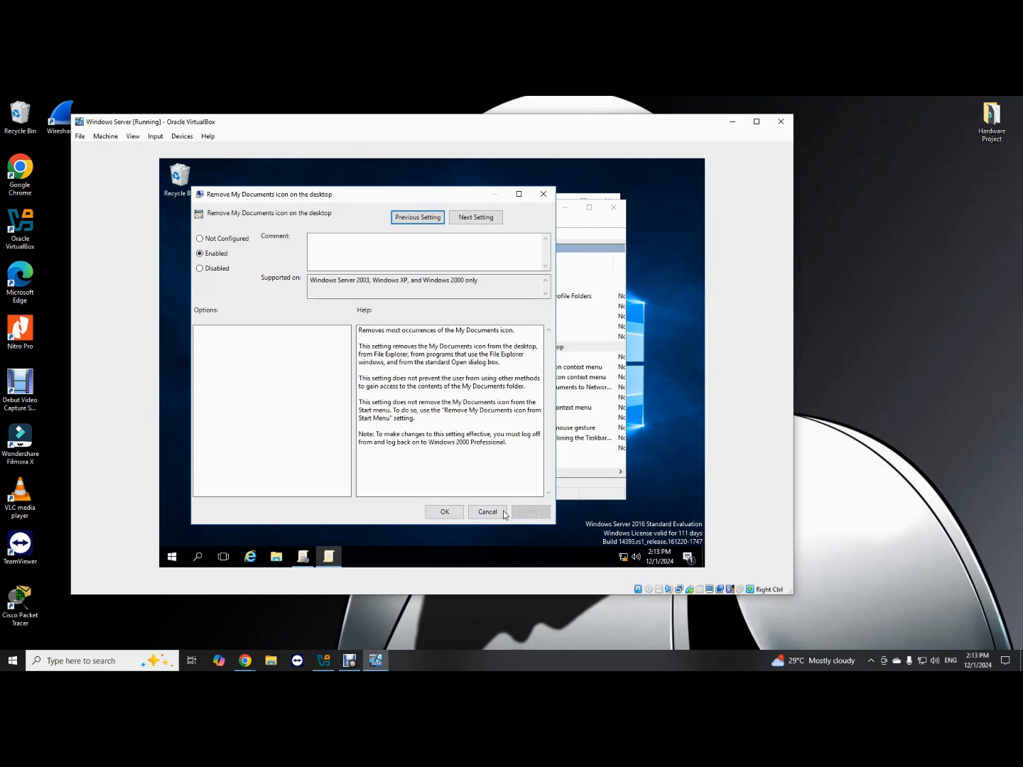
{"action": "left_click", "coordinate": [446, 511]}
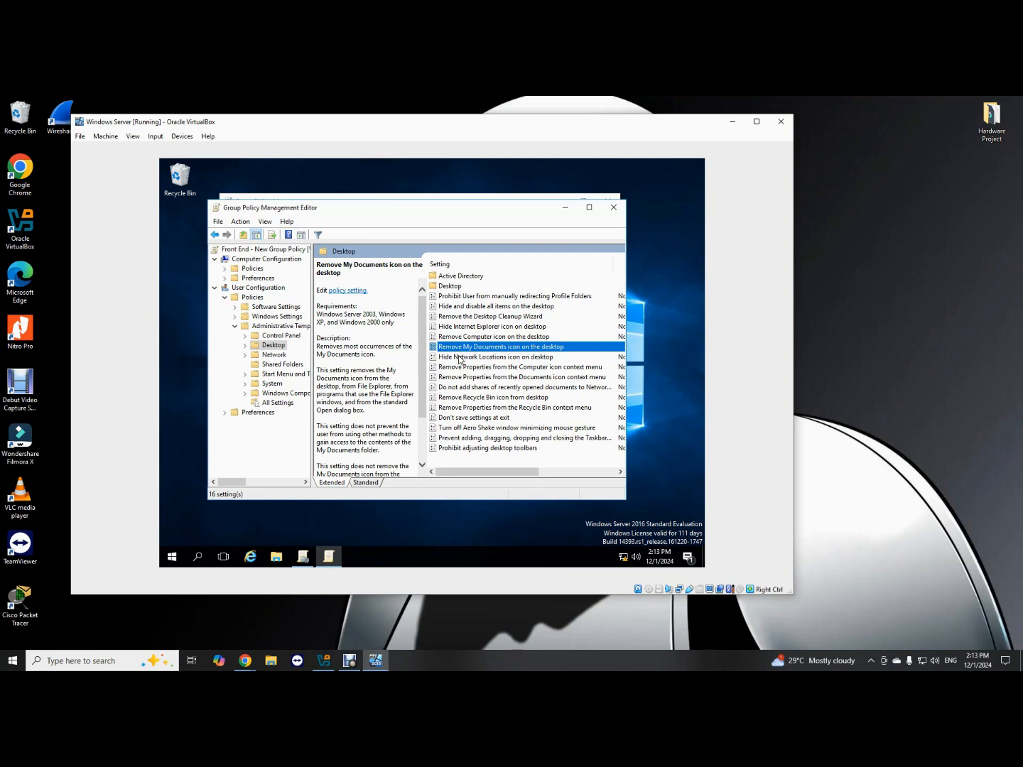
{"action": "left_click_drag", "start_coordinate": [420, 316], "coordinate": [424, 366]}
{"action": "scroll", "coordinate": [482, 284], "scroll_direction": "right", "scroll_amount": 1}
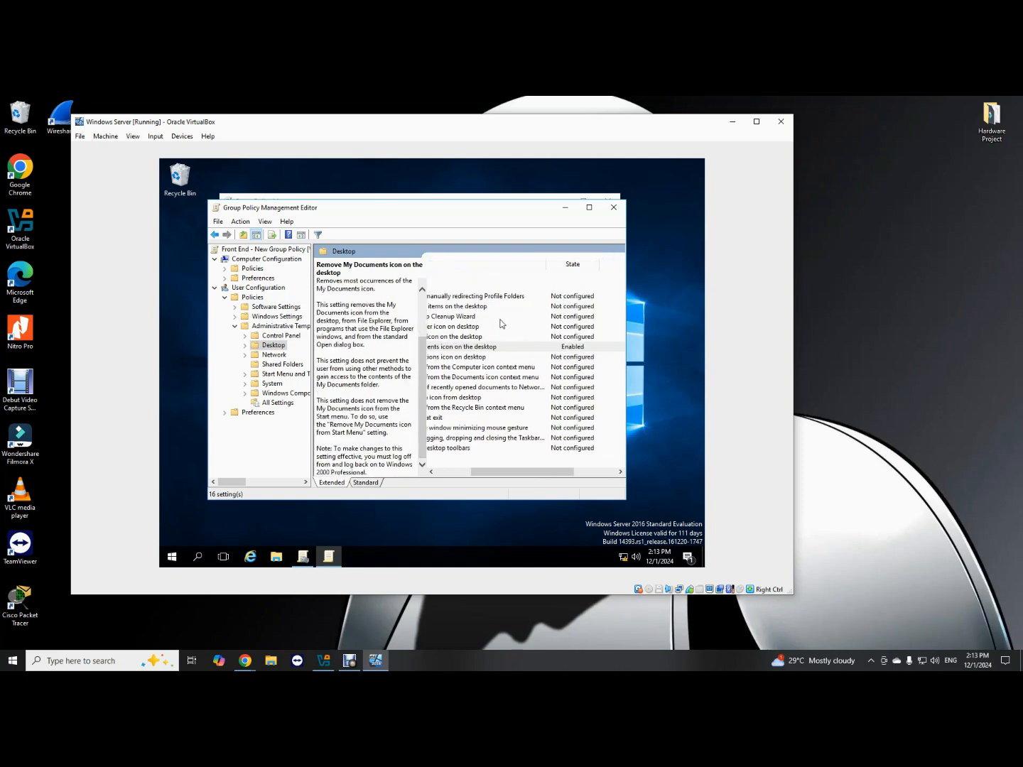
{"action": "scroll", "coordinate": [502, 324], "scroll_direction": "left", "scroll_amount": 1}
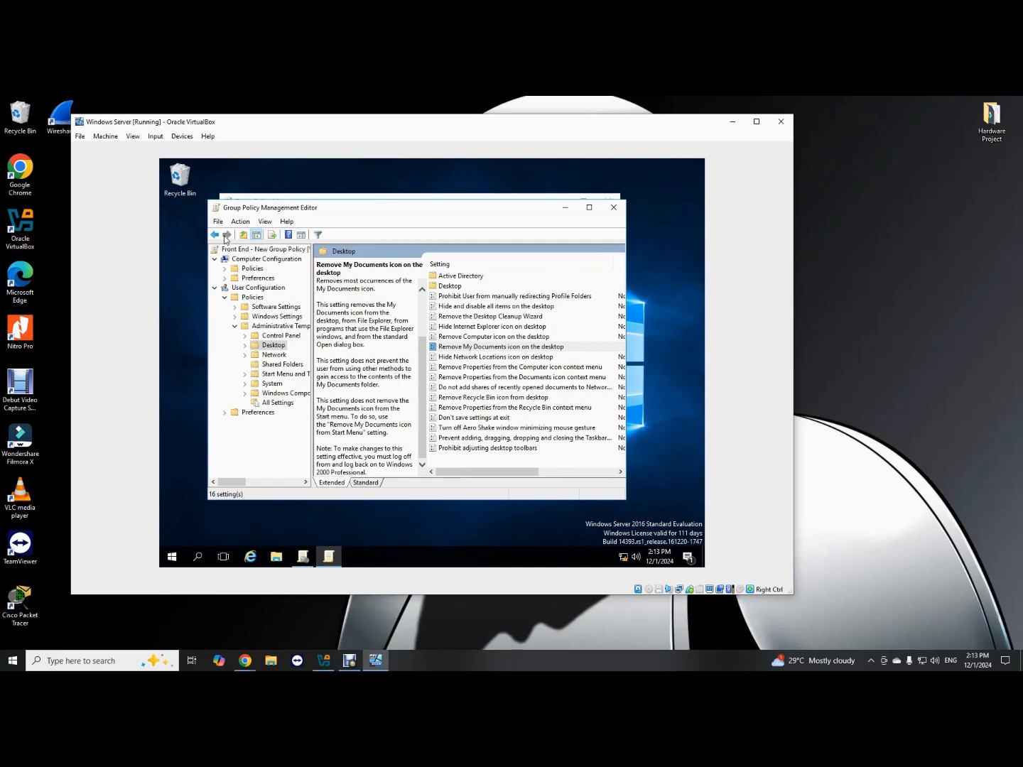
In the Control Panel category, set 'Prohibit access to Control Panel and PC settings' to Enabled.
{"action": "left_click", "coordinate": [280, 326]}
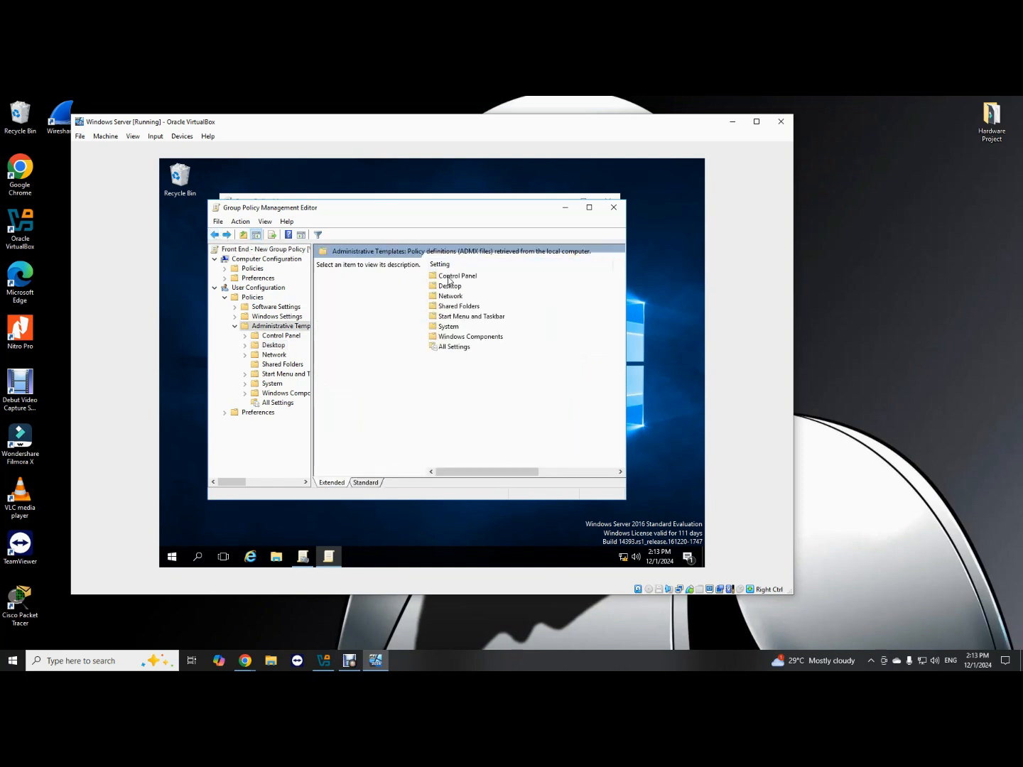
{"action": "double_click", "coordinate": [449, 276]}
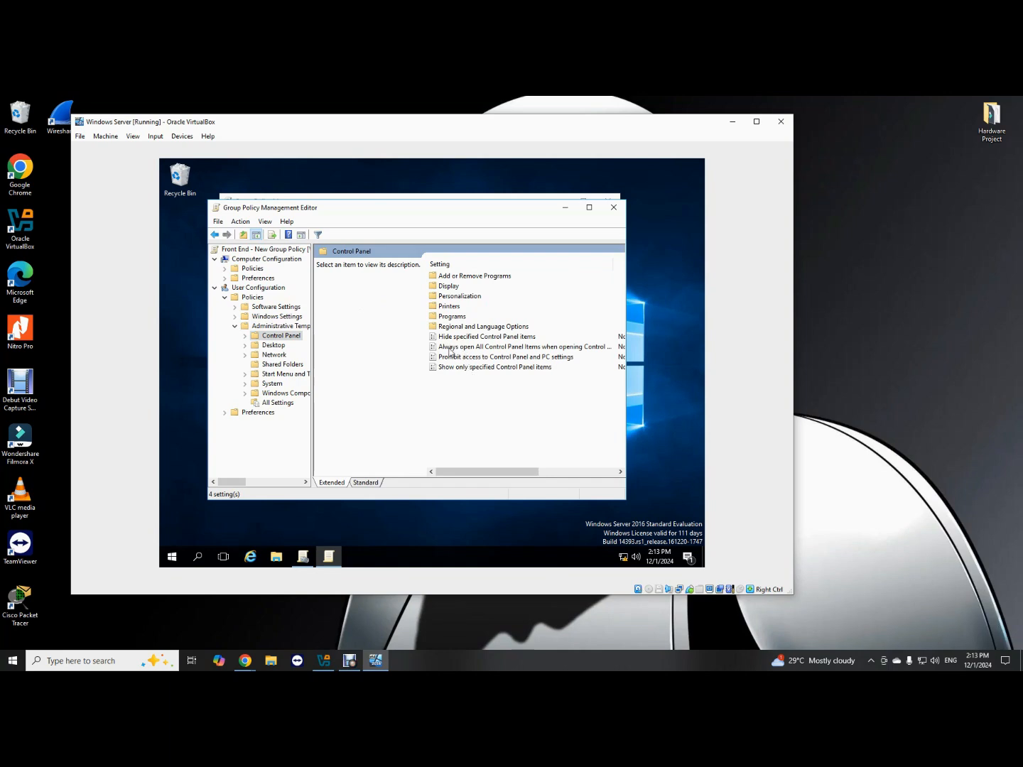
{"action": "double_click", "coordinate": [451, 358]}
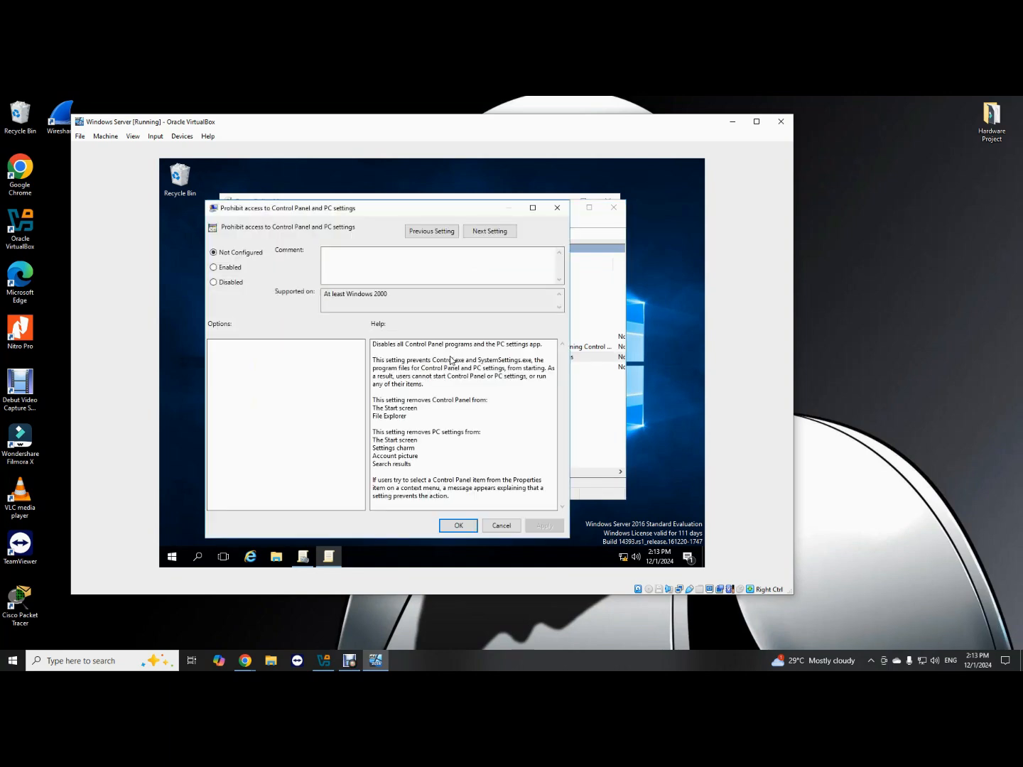
{"action": "left_click", "coordinate": [234, 268]}
{"action": "left_click", "coordinate": [554, 529]}
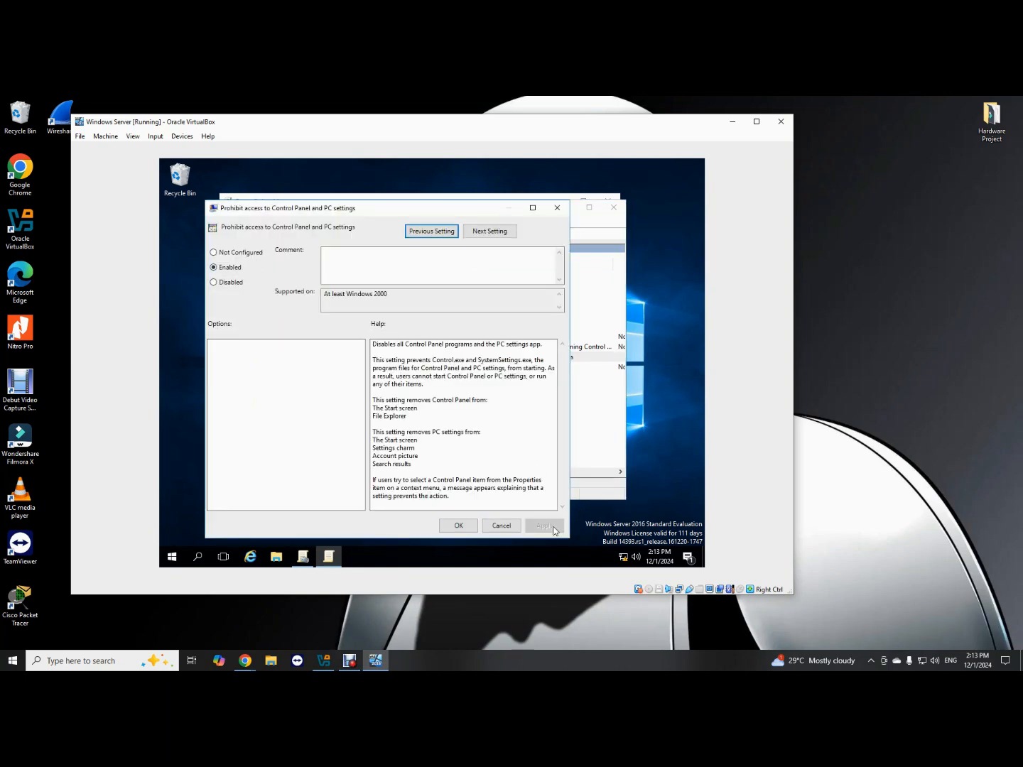
{"action": "left_click", "coordinate": [454, 527]}
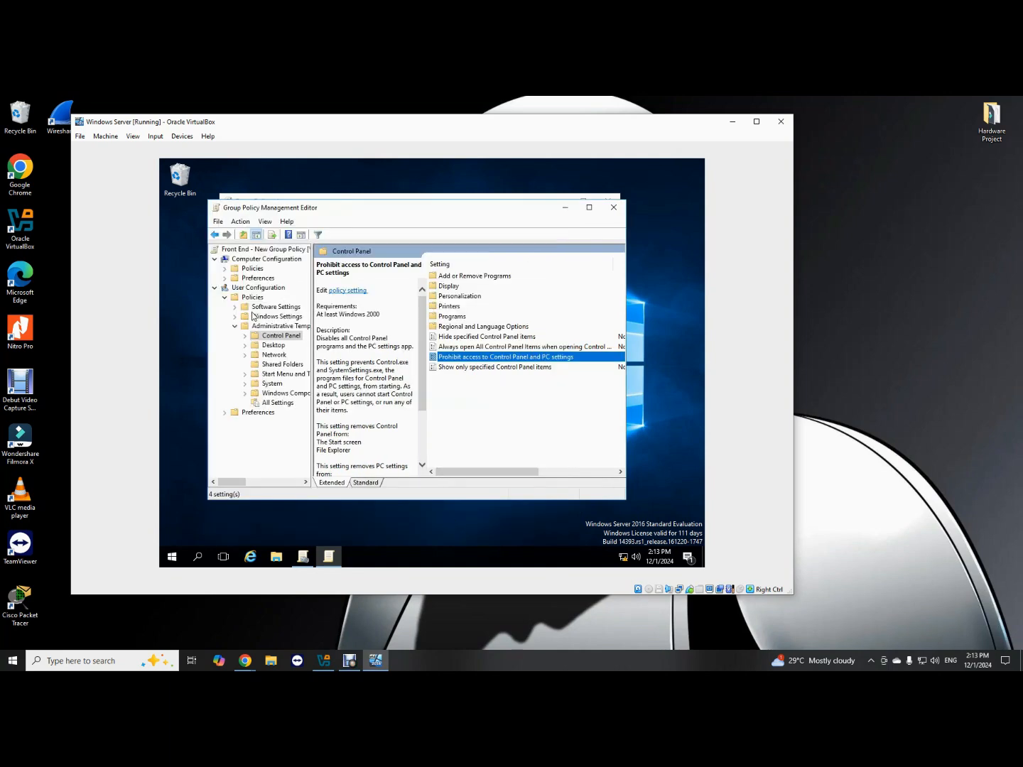
{"action": "left_click", "coordinate": [219, 237]}
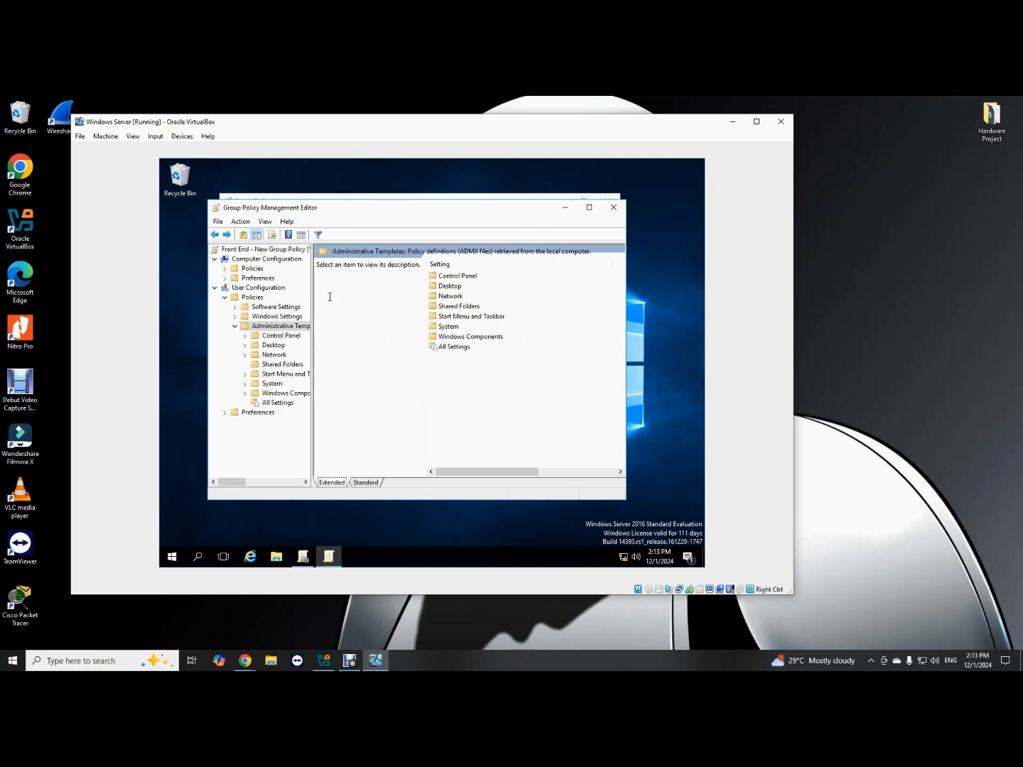
Navigate back to the GPO root and close the Group Policy Management Editor.
{"action": "left_click", "coordinate": [215, 235]}
{"action": "left_click", "coordinate": [215, 235]}
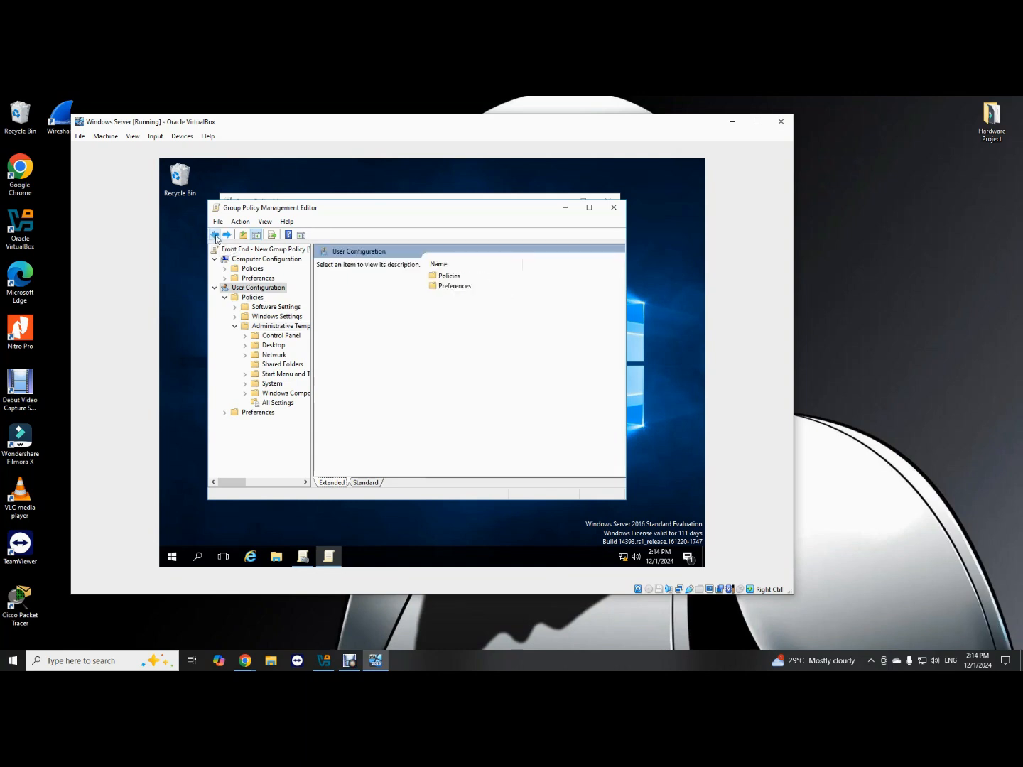
{"action": "left_click", "coordinate": [216, 235]}
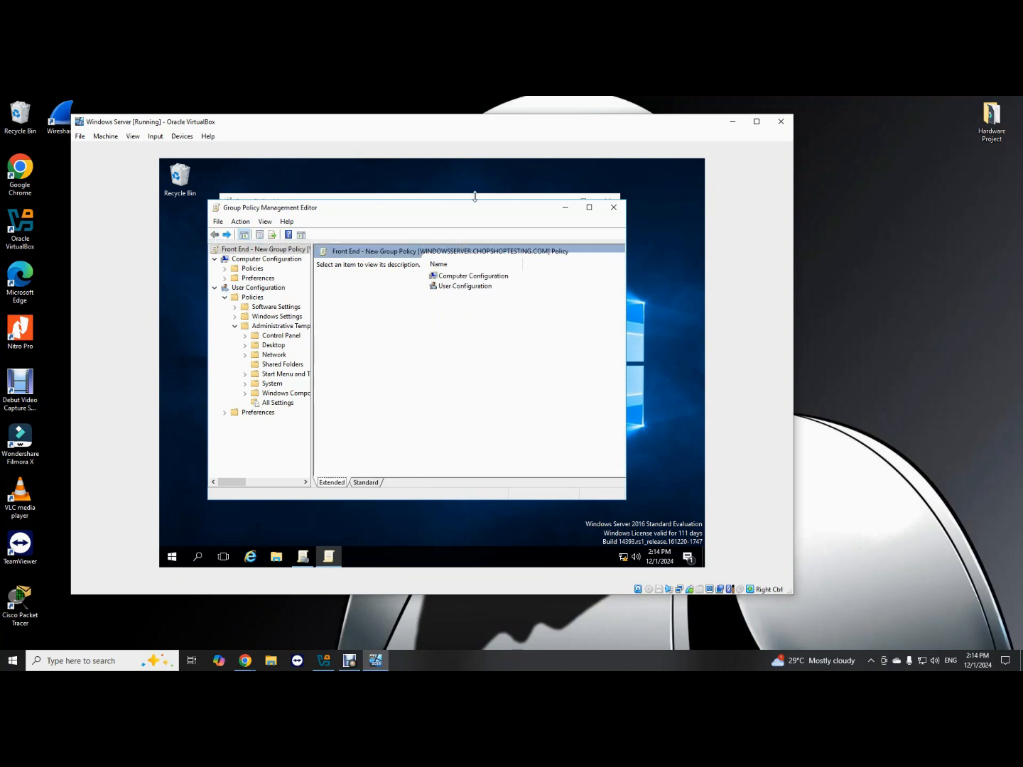
{"action": "left_click", "coordinate": [614, 207]}
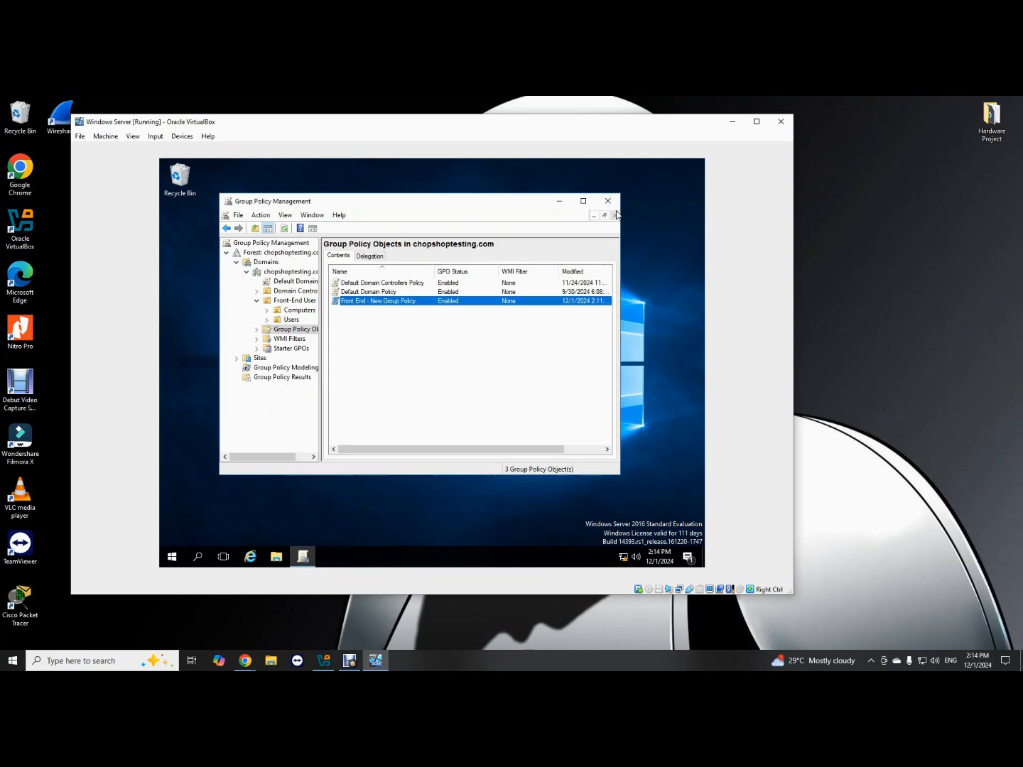
Link the existing 'Front End - New Group Policy' GPO to the Front-End User OU.
{"action": "left_click", "coordinate": [280, 300]}
{"action": "right_click", "coordinate": [282, 304]}
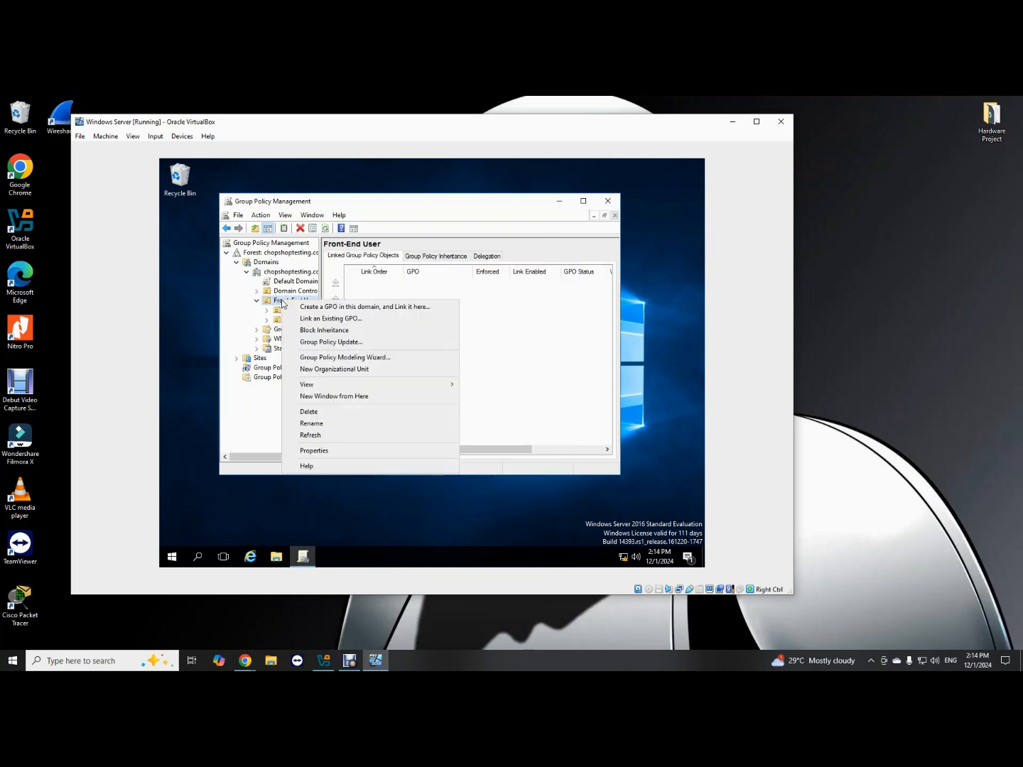
{"action": "left_click", "coordinate": [314, 319]}
{"action": "left_click", "coordinate": [348, 328]}
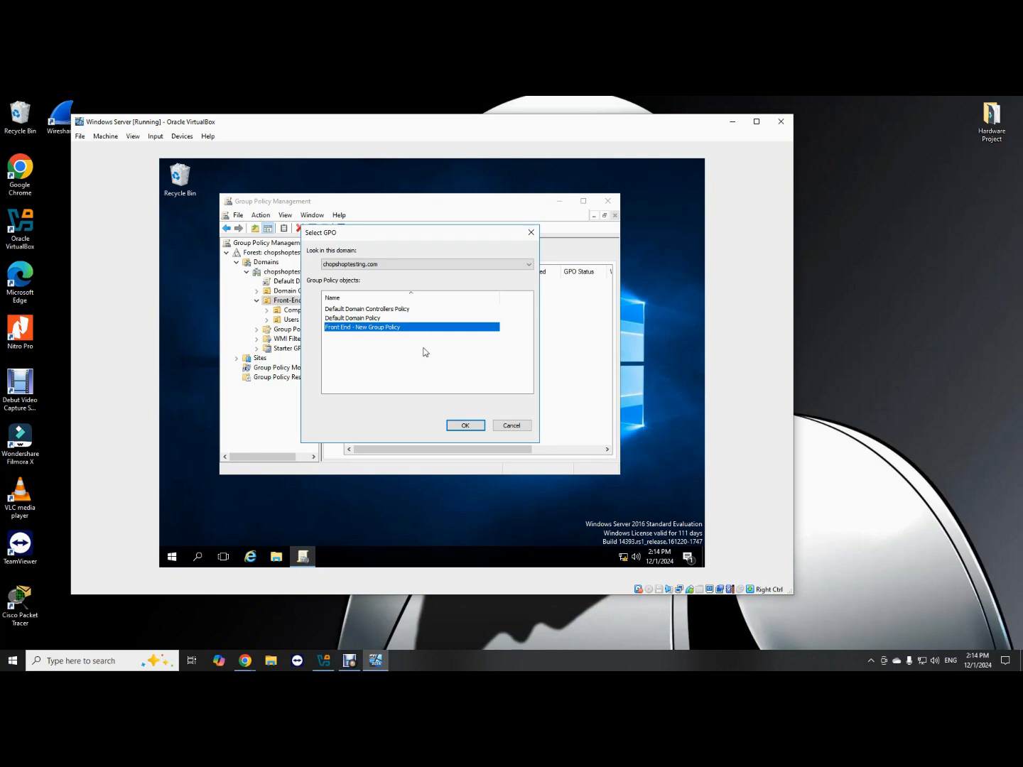
{"action": "left_click", "coordinate": [461, 426]}
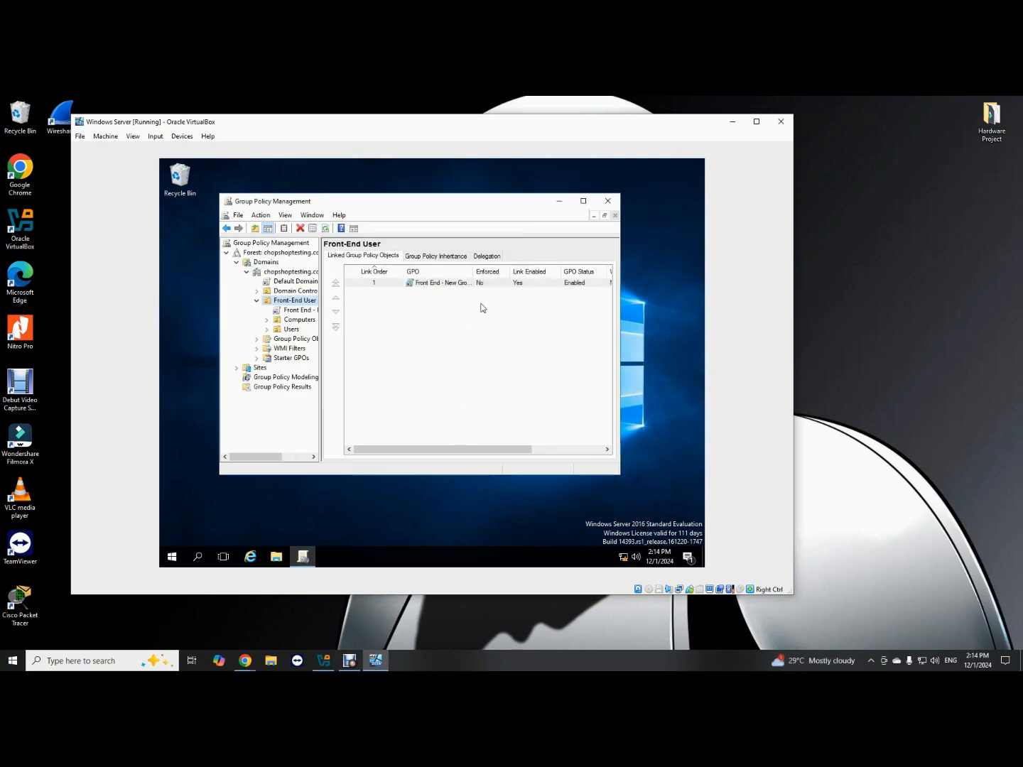
Open the linked GPO's scope details, dismissing the link warning.
{"action": "left_click", "coordinate": [469, 284]}
{"action": "left_click", "coordinate": [470, 284]}
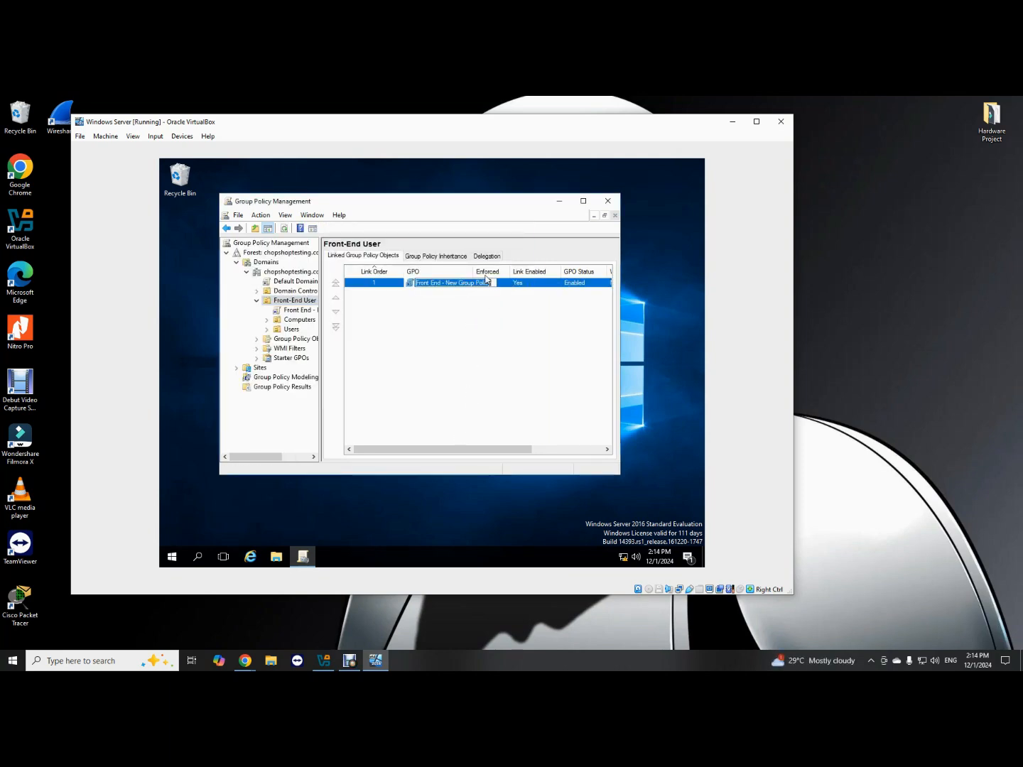
{"action": "right_click", "coordinate": [470, 284]}
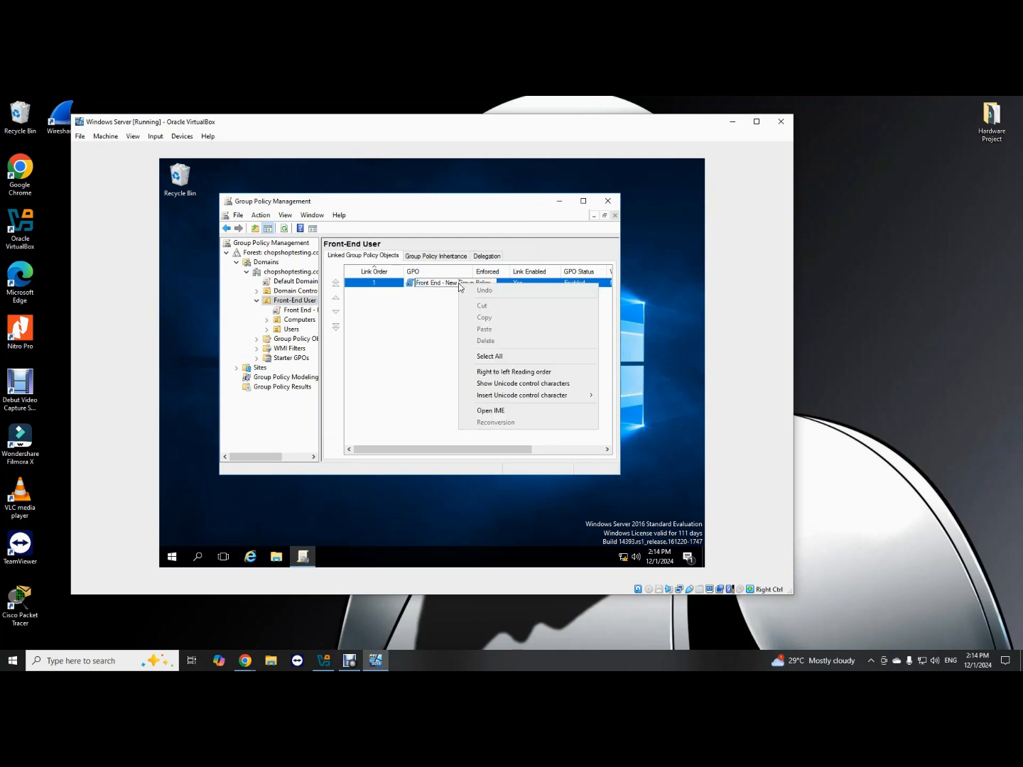
{"action": "left_click", "coordinate": [402, 322]}
{"action": "double_click", "coordinate": [439, 284]}
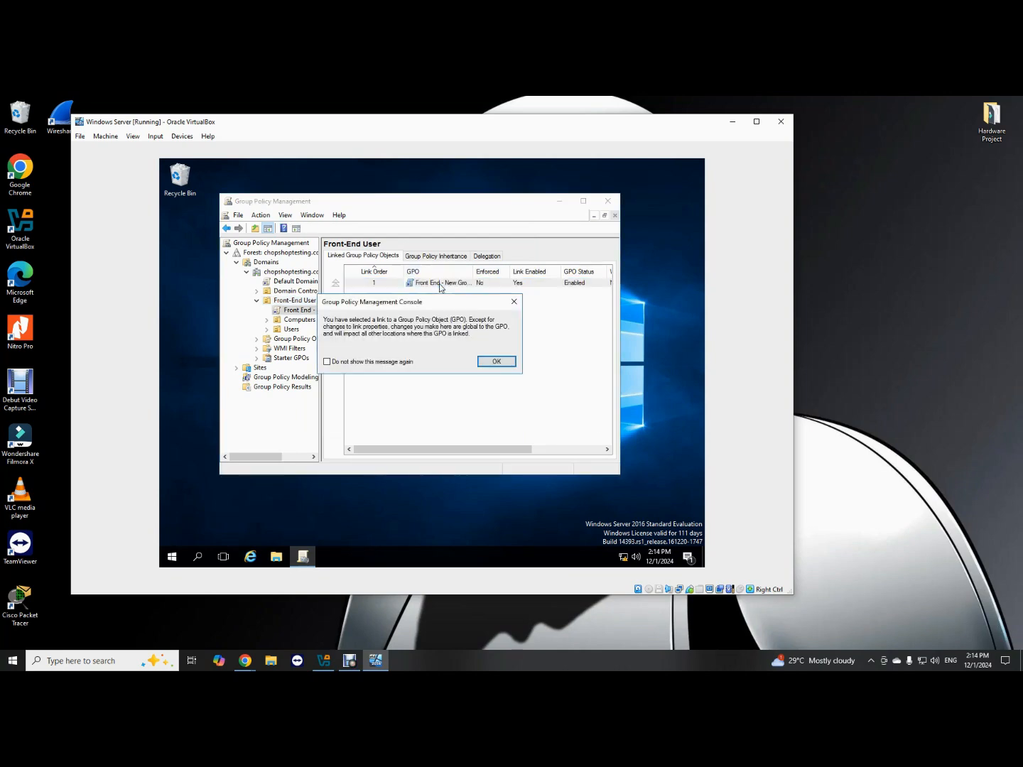
{"action": "left_click", "coordinate": [495, 363]}
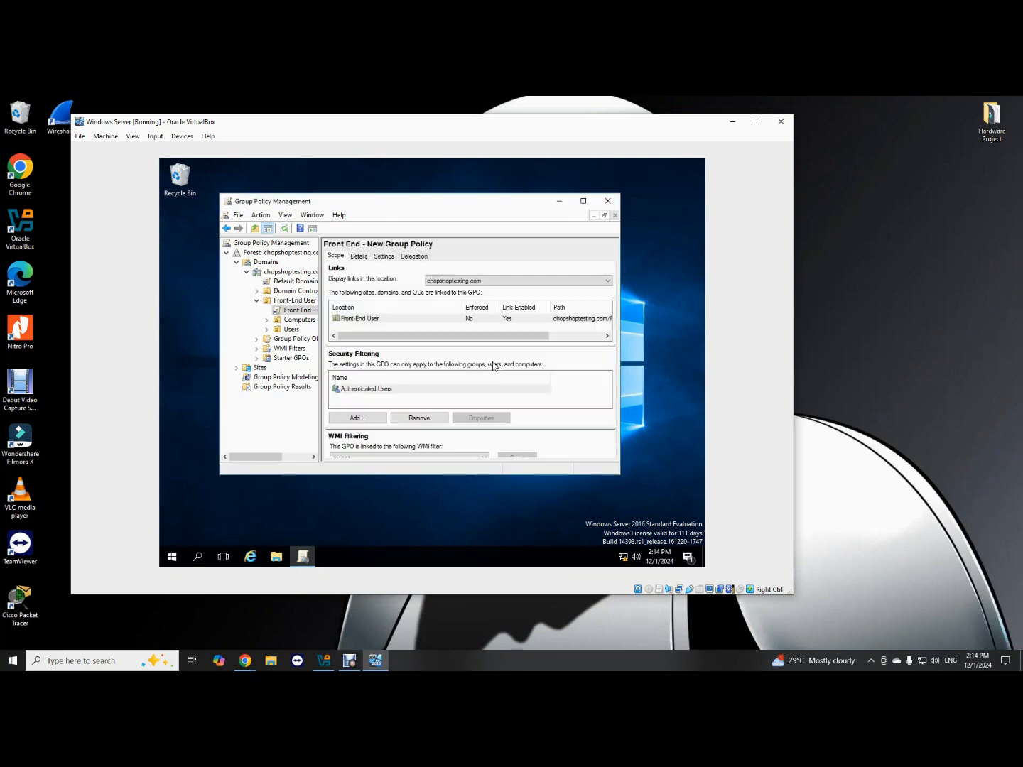
Set the Front-End User link to Enforced and accept the warning.
{"action": "left_click", "coordinate": [469, 319]}
{"action": "right_click", "coordinate": [470, 319]}
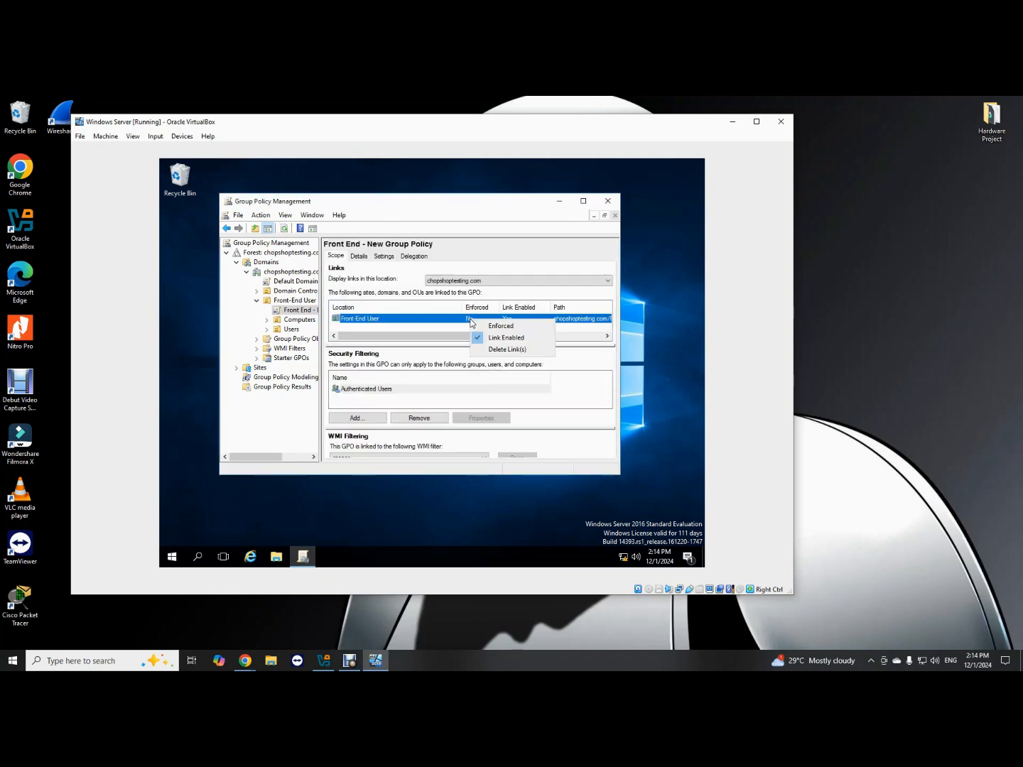
{"action": "left_click", "coordinate": [497, 327]}
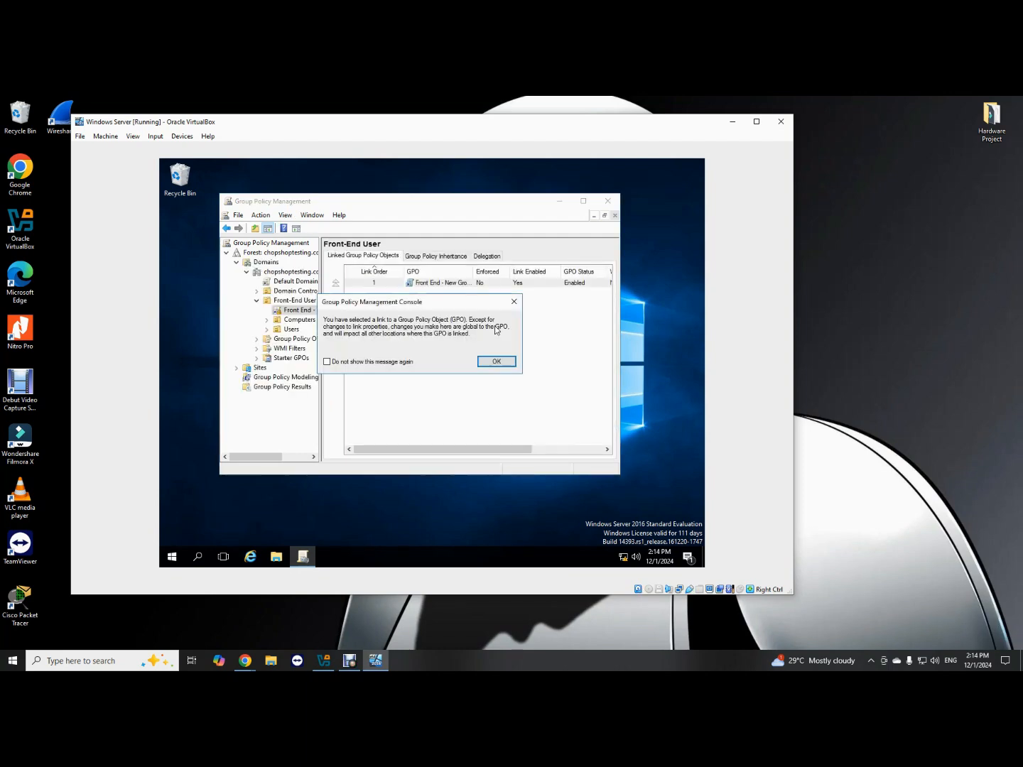
{"action": "left_click", "coordinate": [491, 358]}
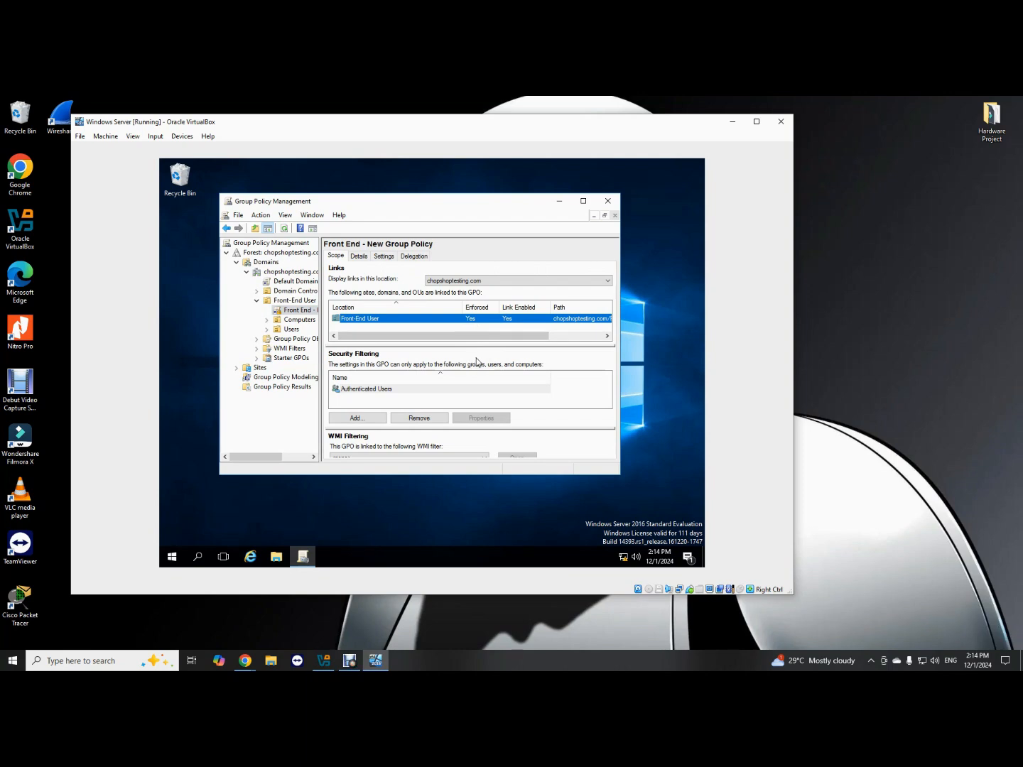
Close Group Policy Management and bring up the Start menu with most-used apps.
{"action": "left_click", "coordinate": [608, 202]}
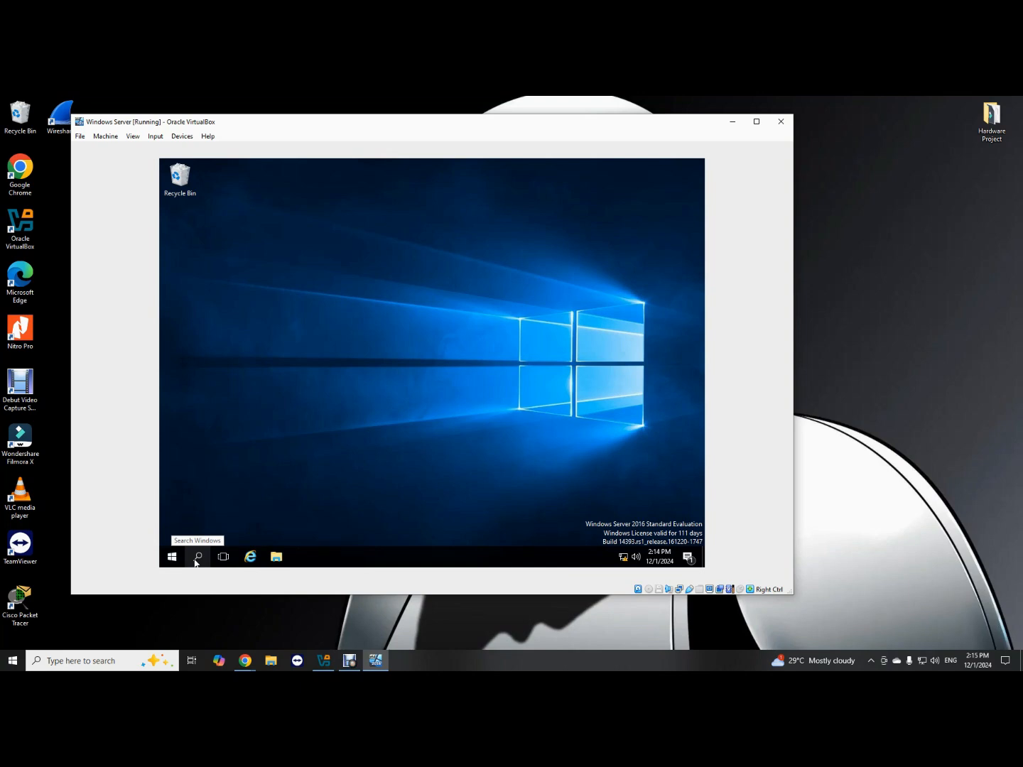
{"action": "left_click", "coordinate": [172, 557]}
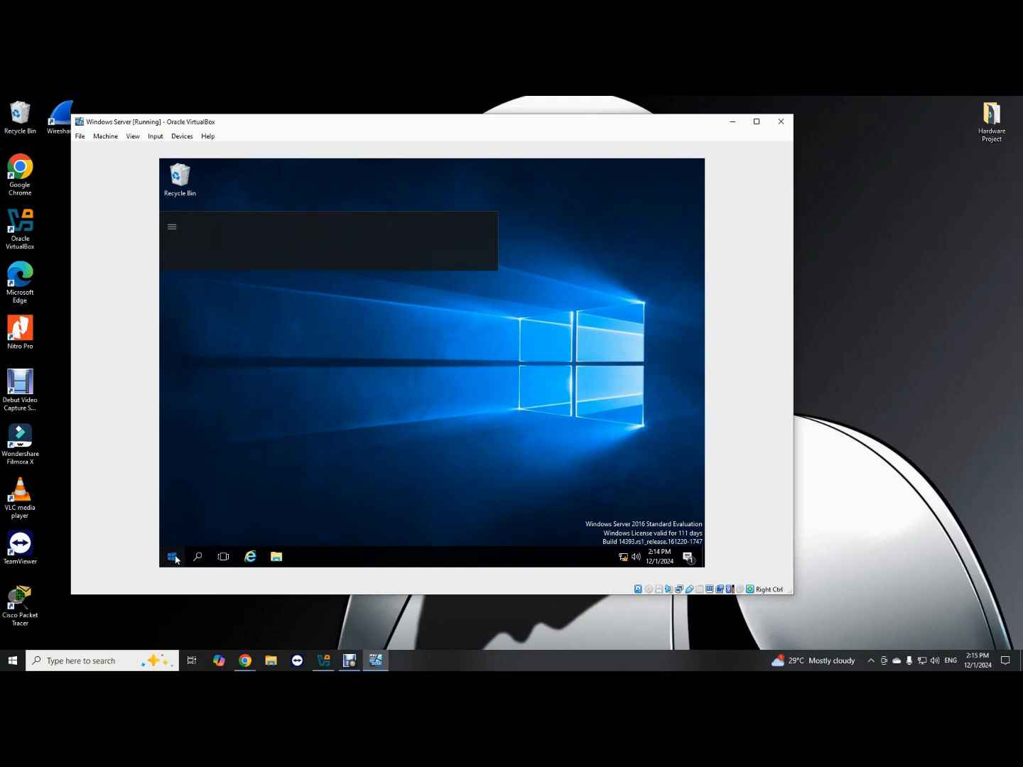
{"action": "left_click", "coordinate": [550, 406]}
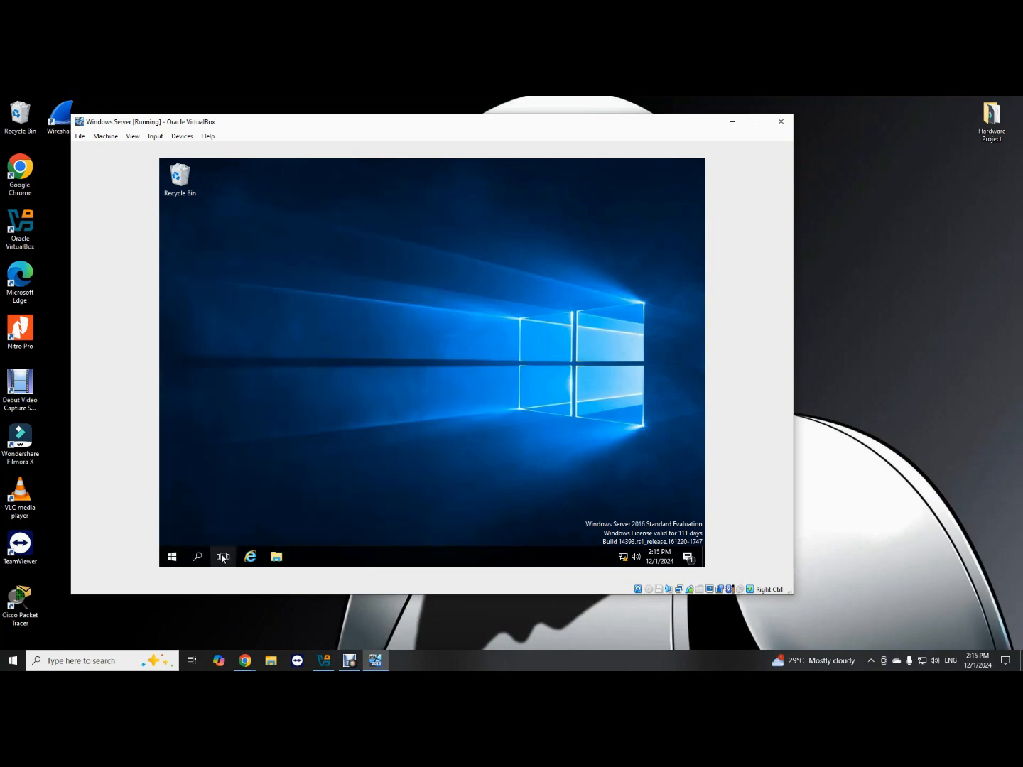
{"action": "left_click", "coordinate": [174, 559]}
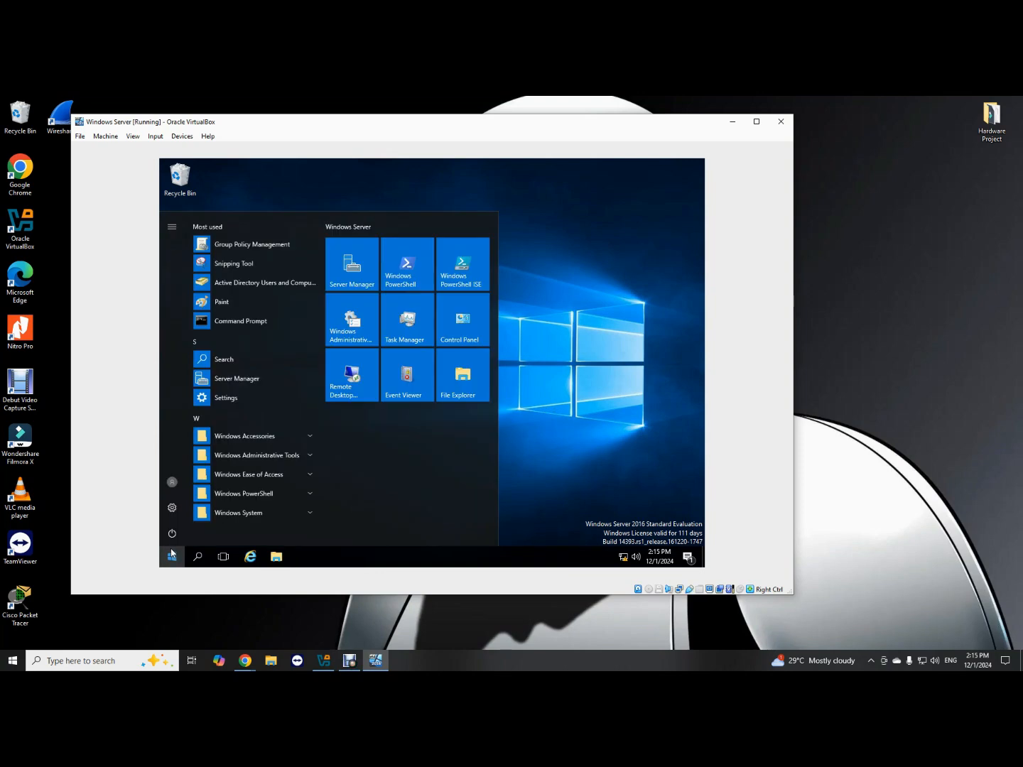